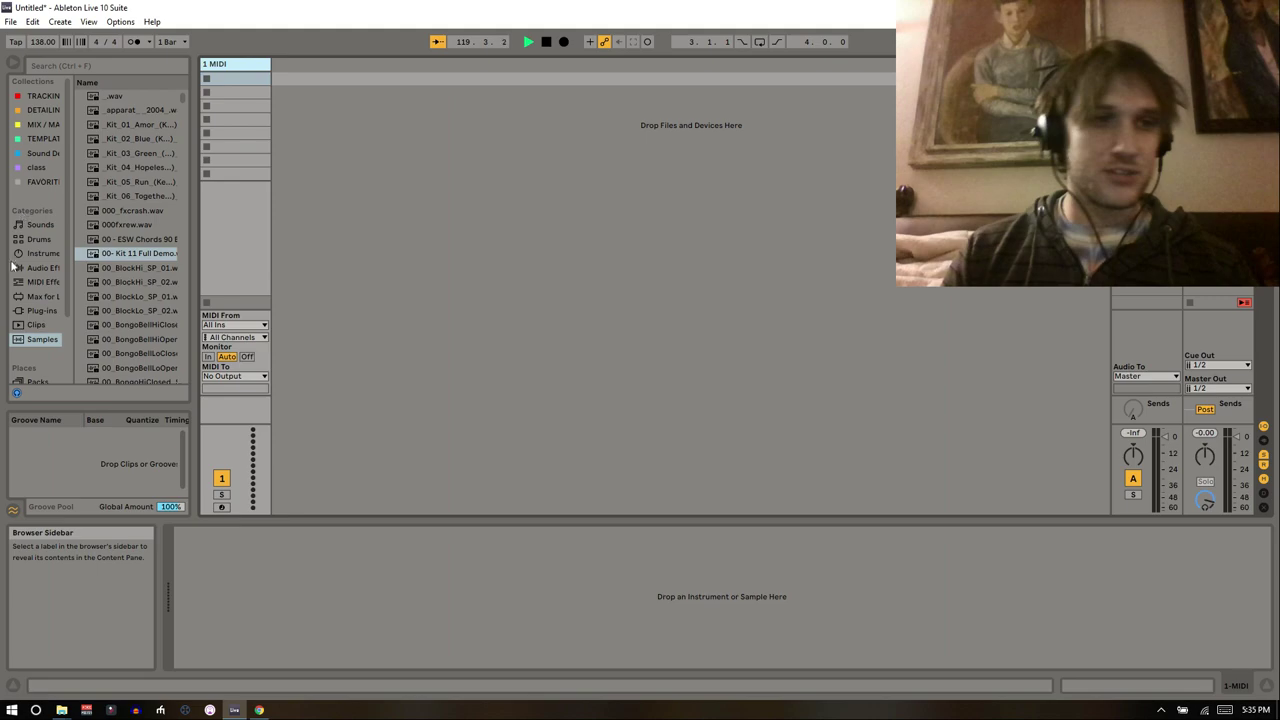
- Load Cthulhu_x64 from the MIDI effects plug-ins onto track 1, then add a new MIDI track
click(40, 310)
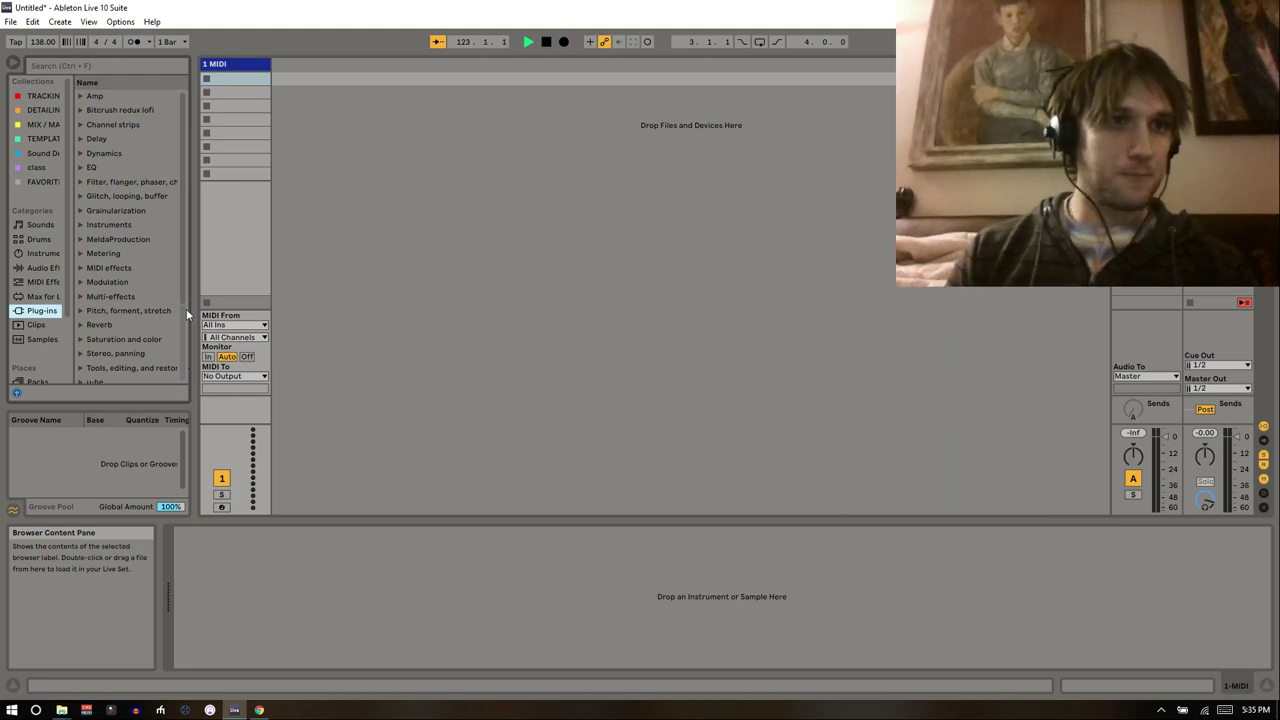
click(105, 269)
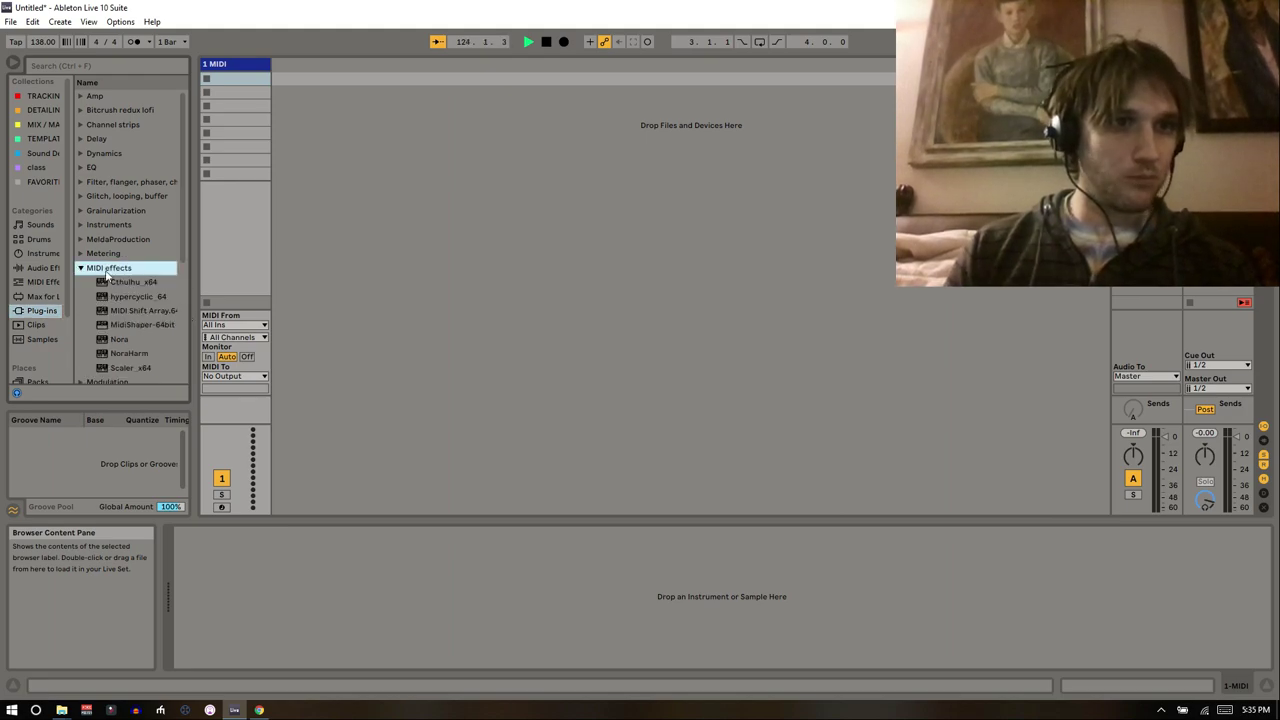
click(117, 283)
drag(218, 62, 219, 61)
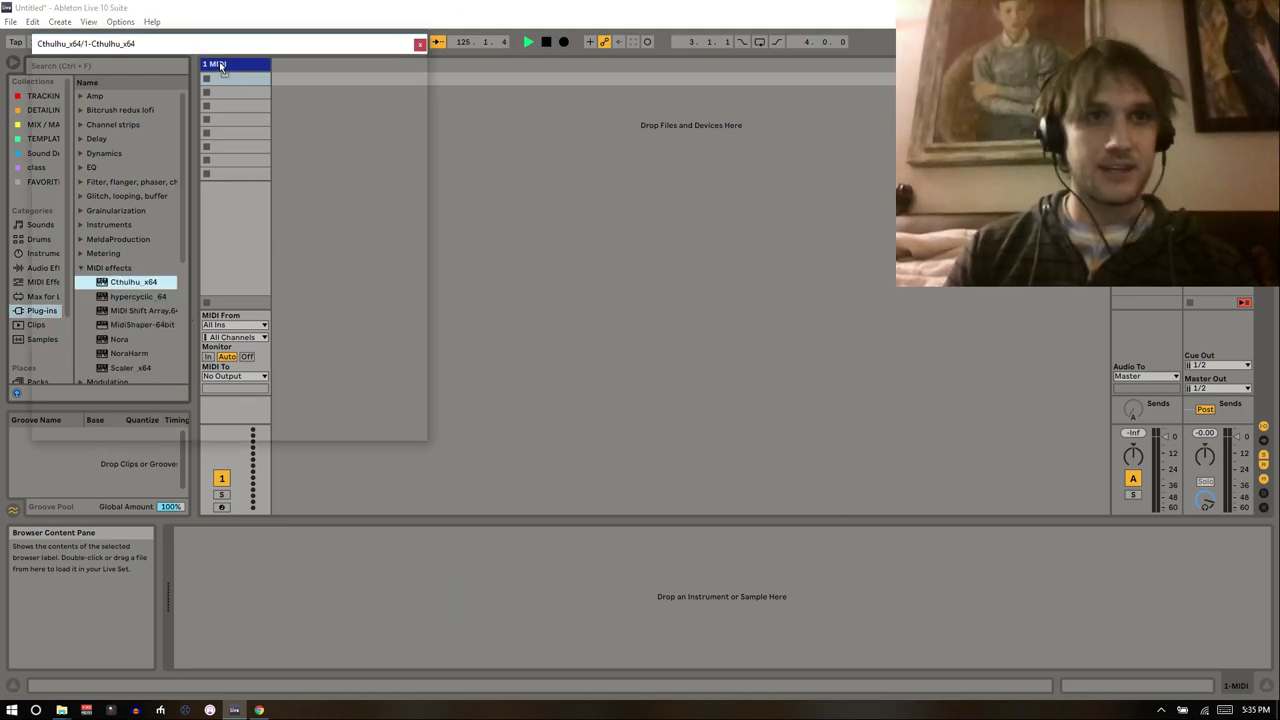
click(419, 44)
key(ctrl+shift+t)
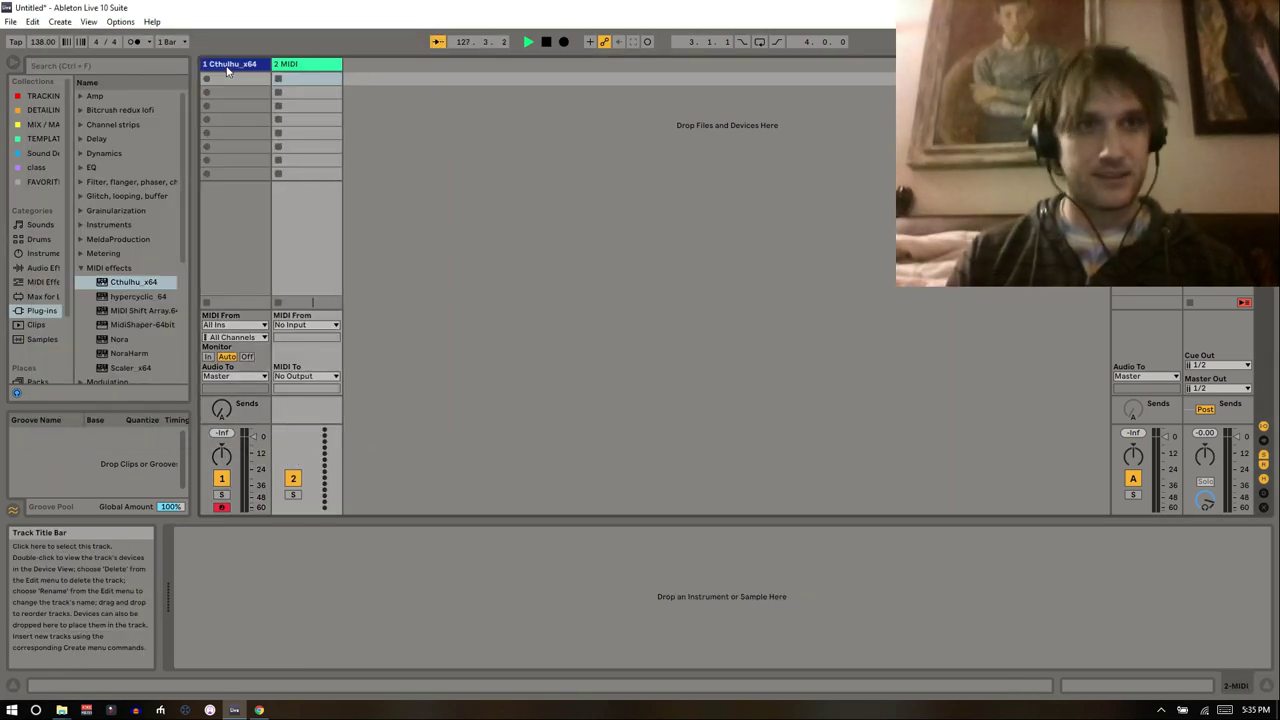
- Route track 2's MIDI From to 1-Cthulhu x64 on the Cthulhu x64 channel
click(306, 325)
click(295, 342)
click(294, 338)
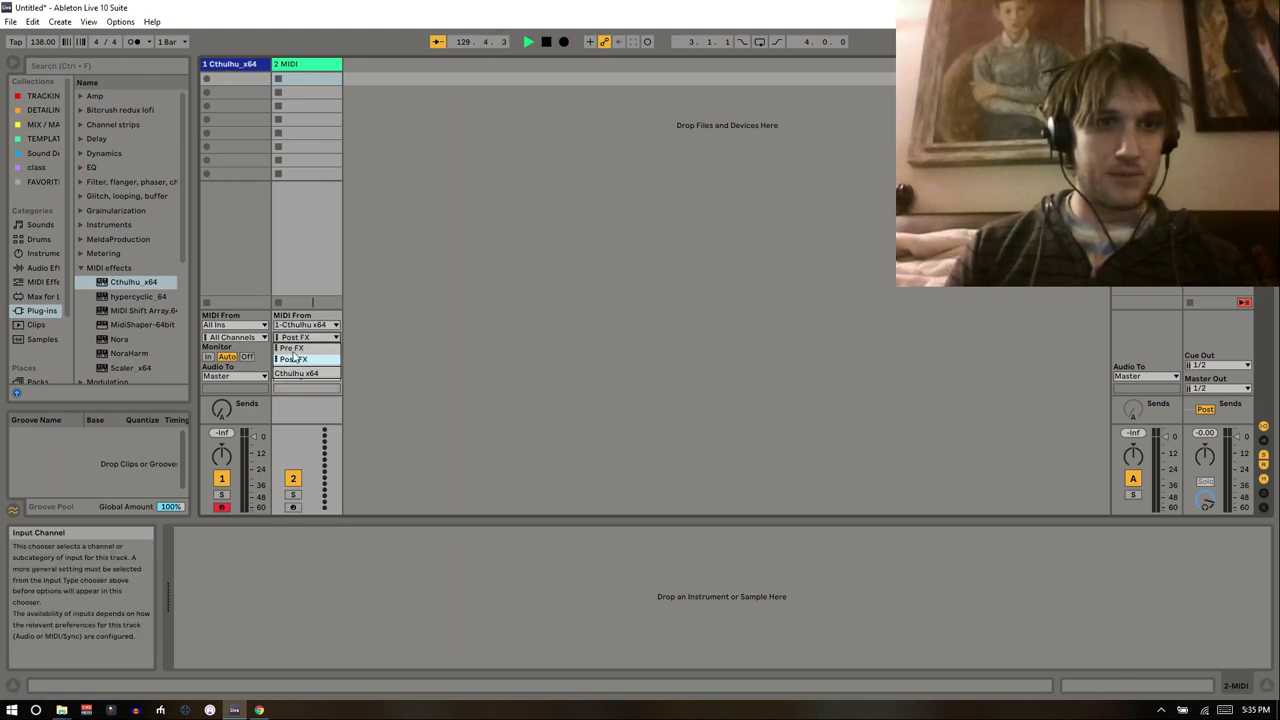
click(300, 376)
- Add tracks 3 and 4 and route both to receive MIDI from 1-Cthulhu x64
key(ctrl+shift+t)
key(ctrl+shift+t)
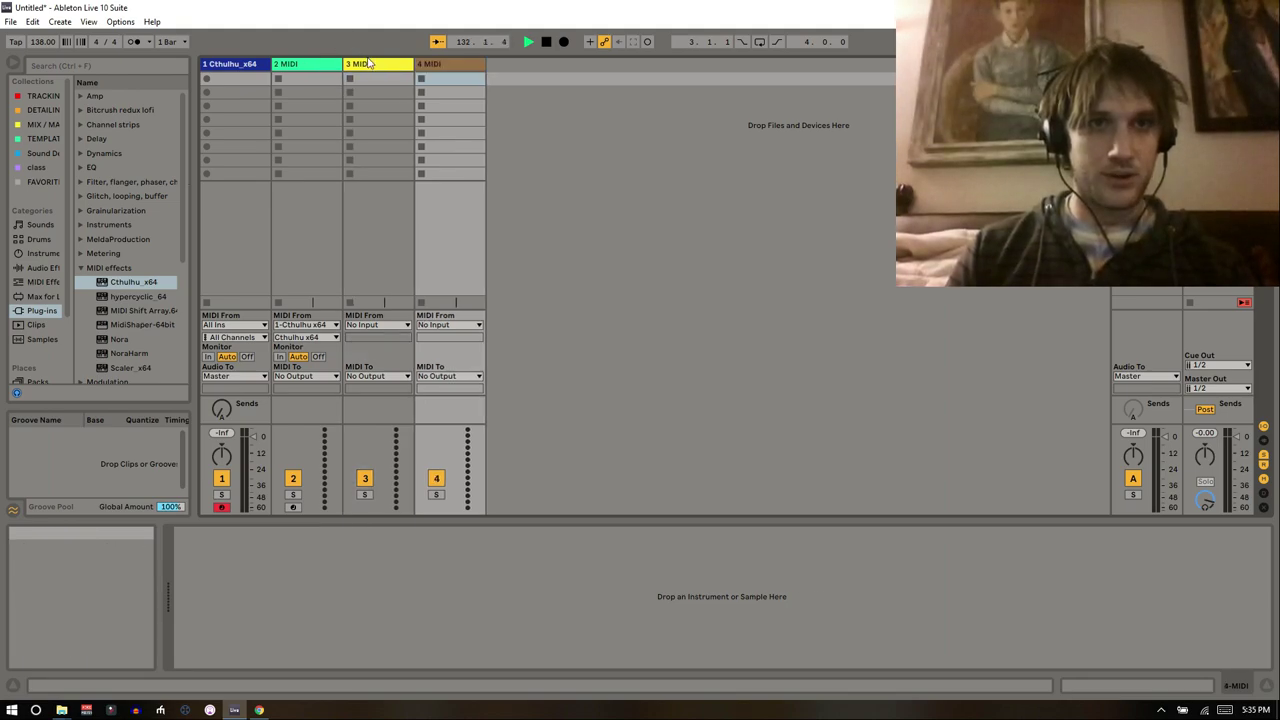
click(368, 63)
key(Right)
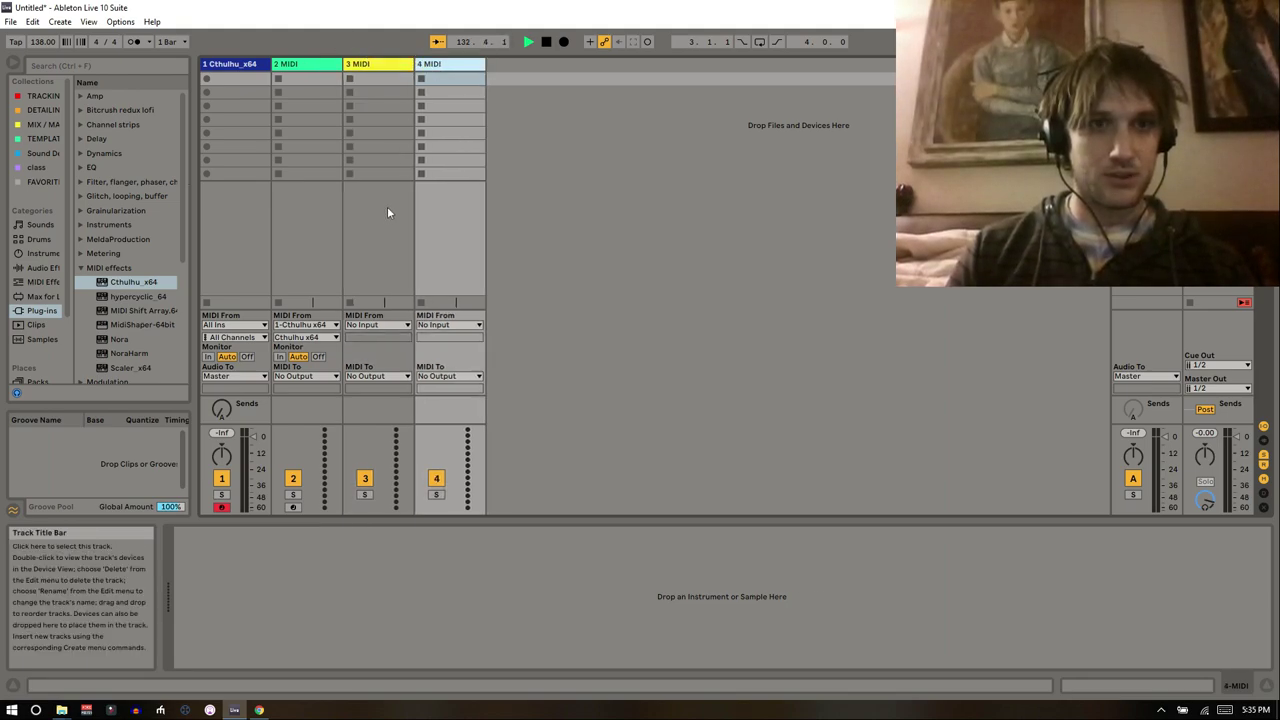
click(374, 64)
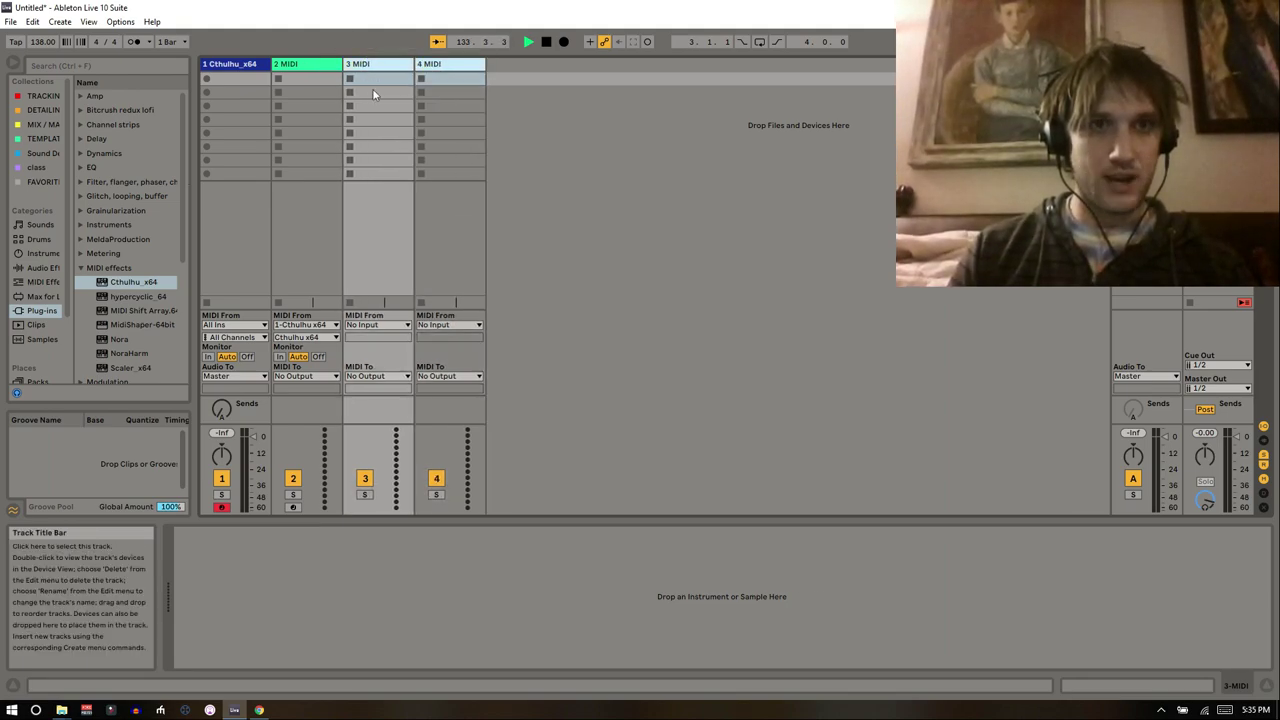
click(369, 327)
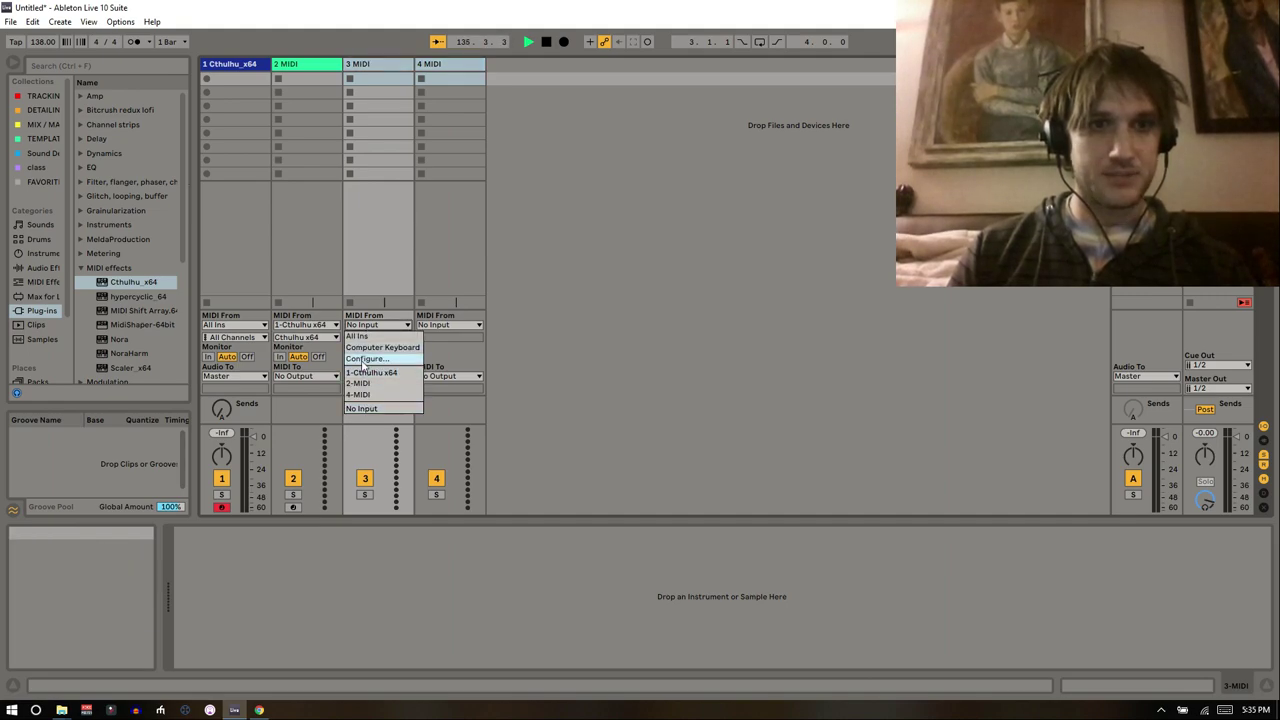
click(363, 373)
click(384, 339)
click(377, 374)
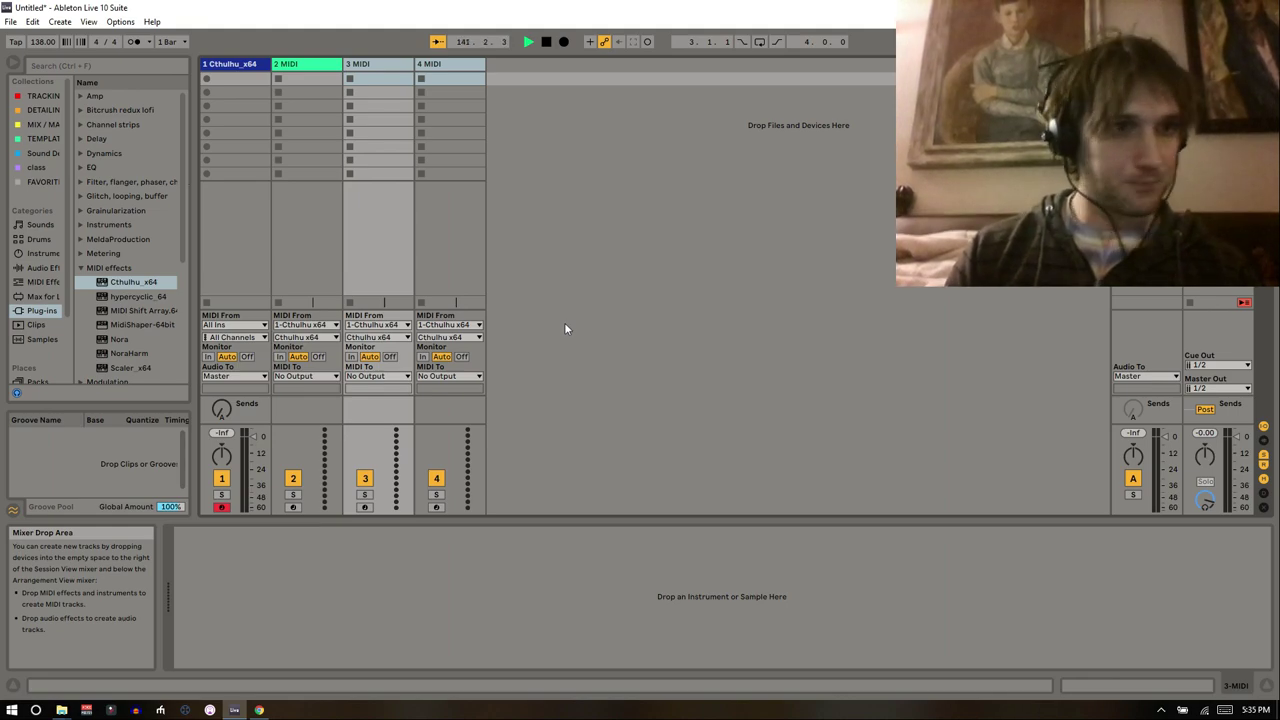
- Create an empty MIDI clip on track 1 and double its length to four bars
double_click(224, 80)
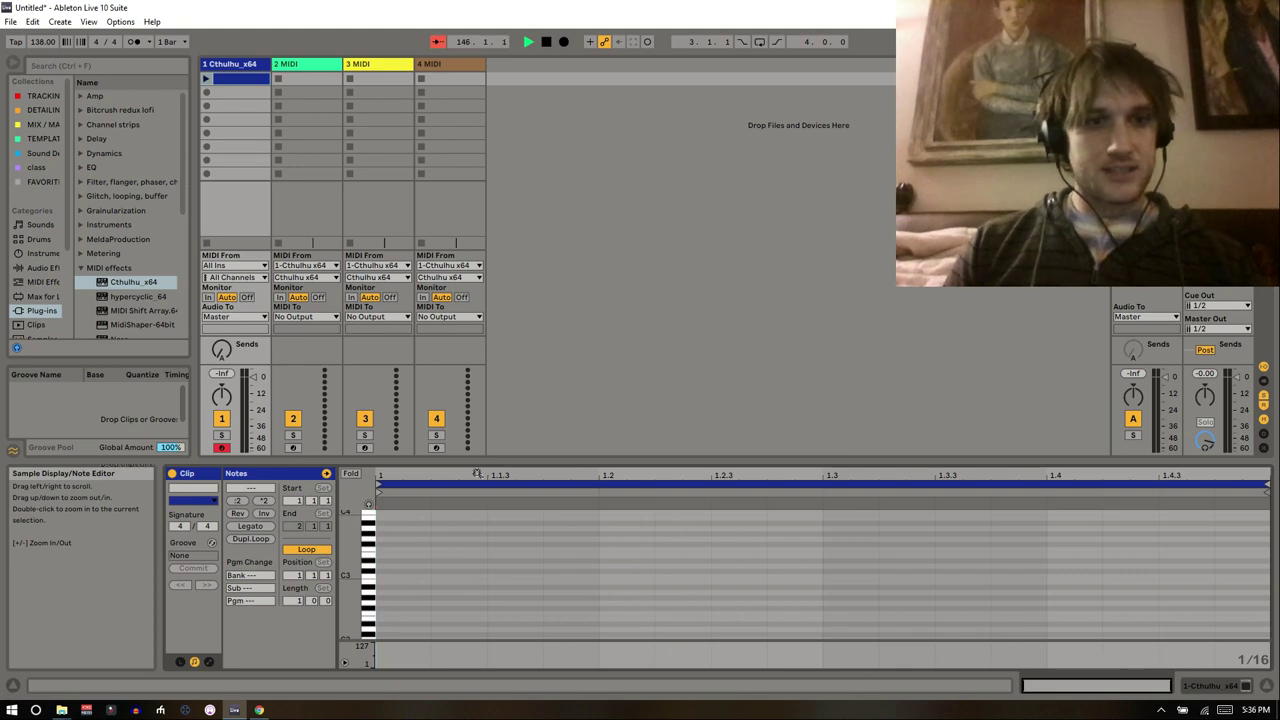
click(263, 501)
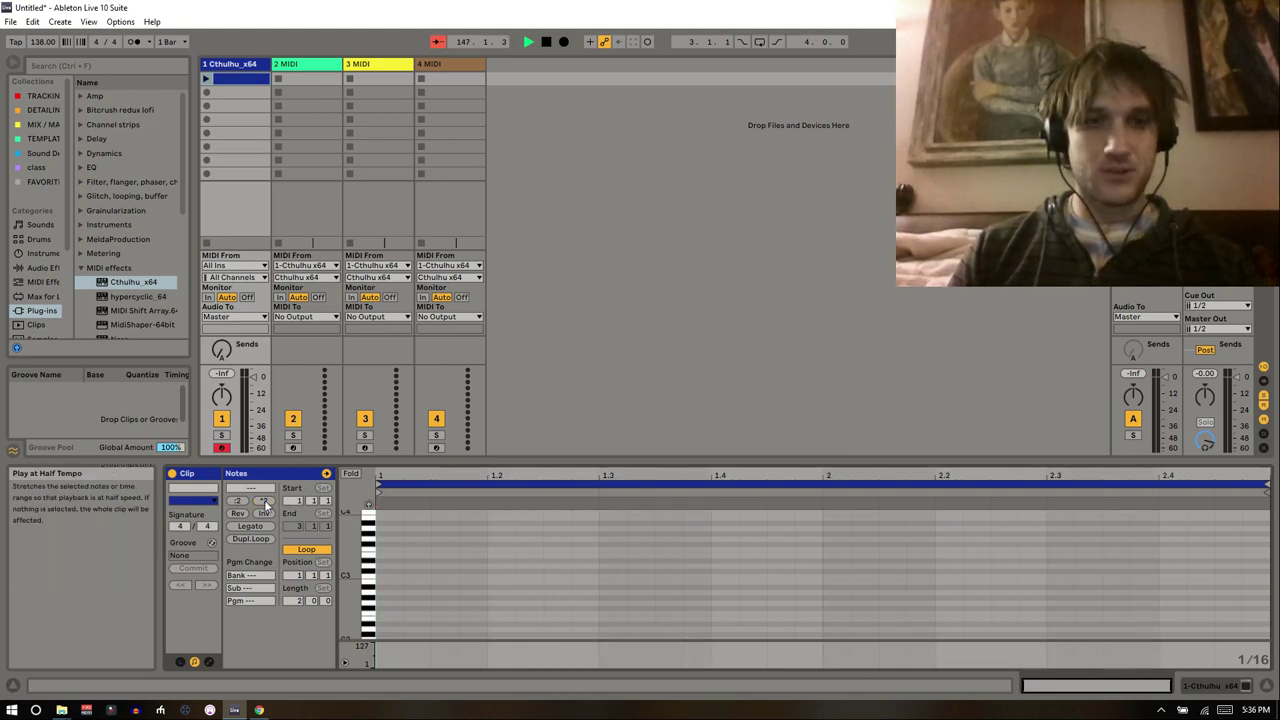
click(264, 501)
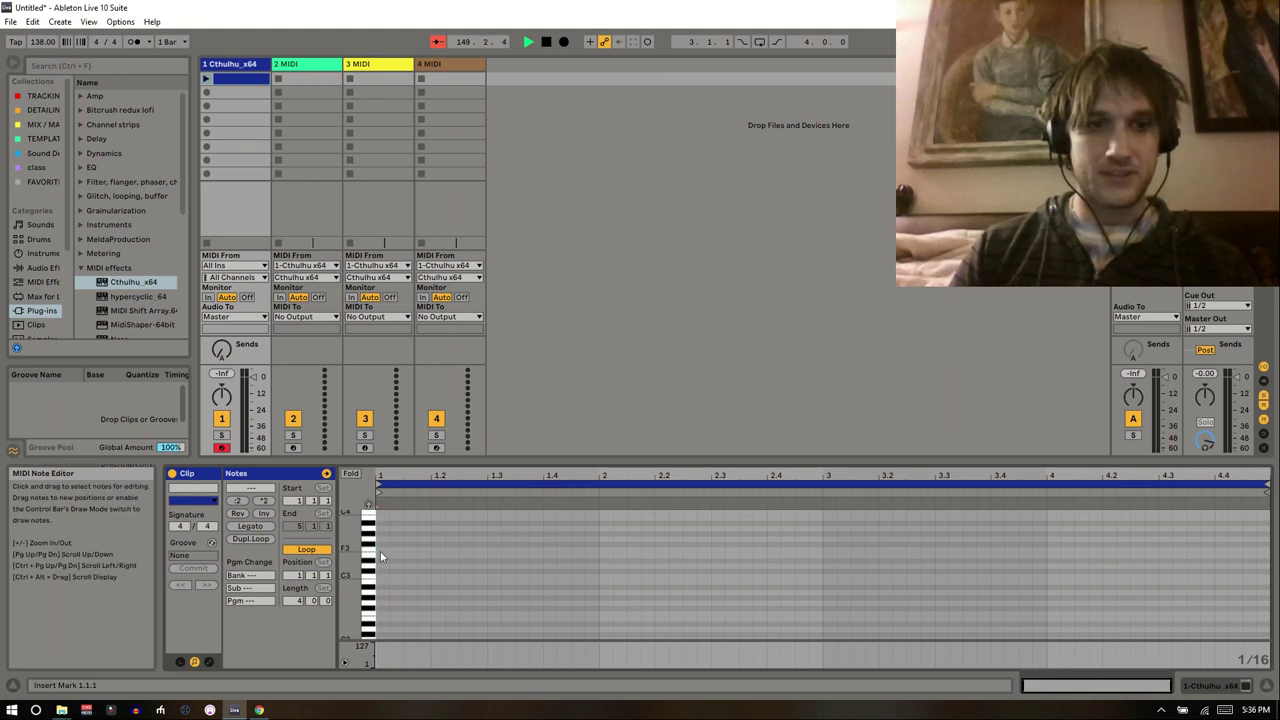
- Draw a one-bar A2 note and duplicate it across the following bars
double_click(385, 588)
drag(388, 590, 595, 606)
key(ctrl+d)
key(ctrl+d)
key(ctrl+d)
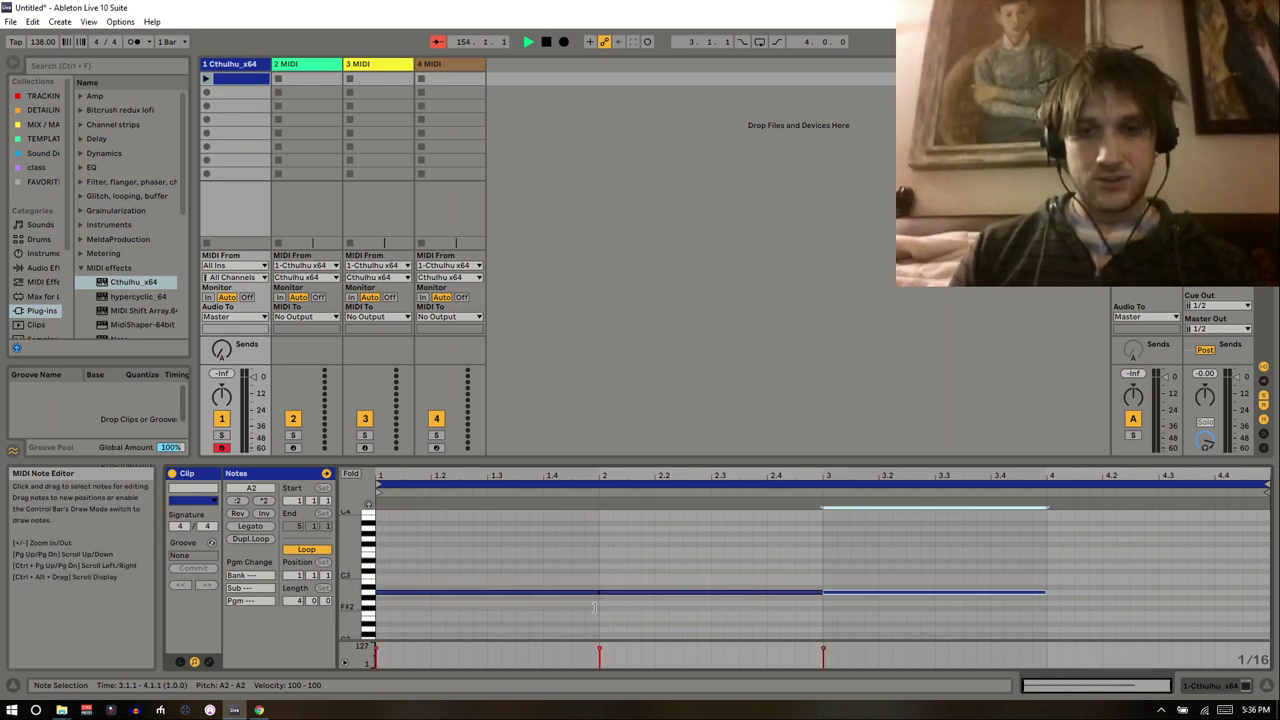
- Open track 1's Cthulhu plug-in window from Device View and centre it on screen
click(240, 65)
double_click(240, 65)
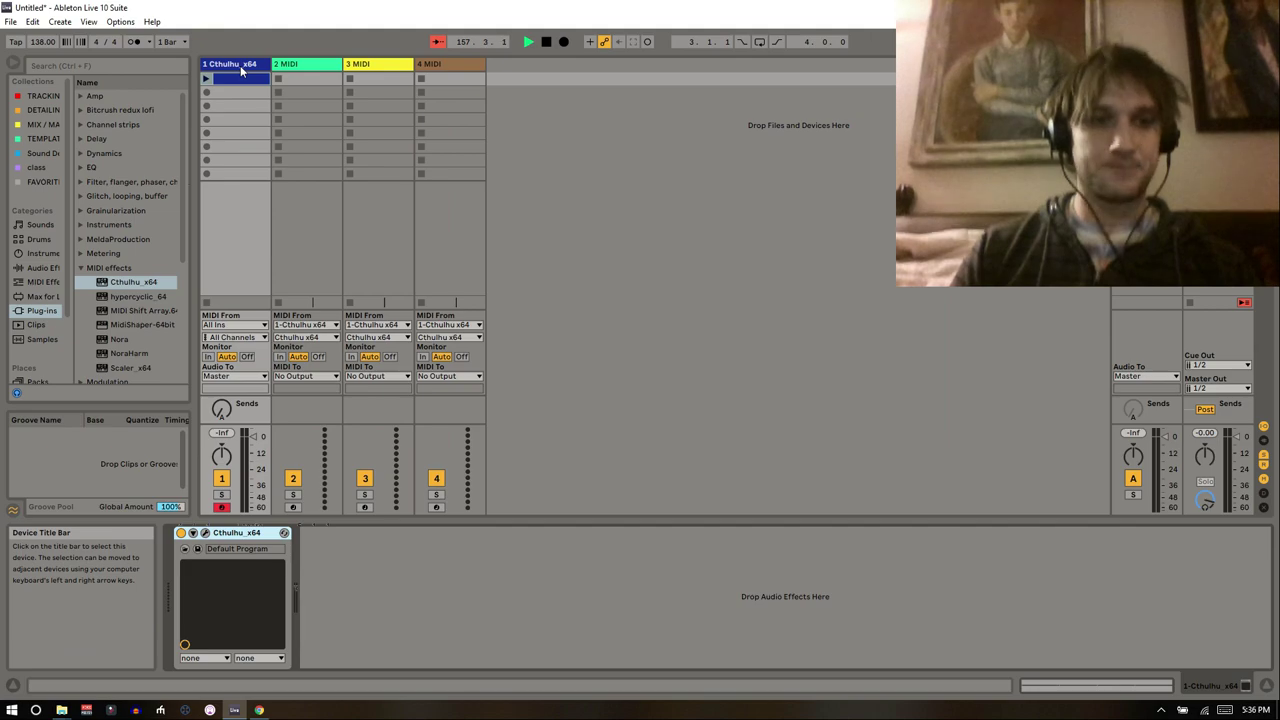
click(205, 533)
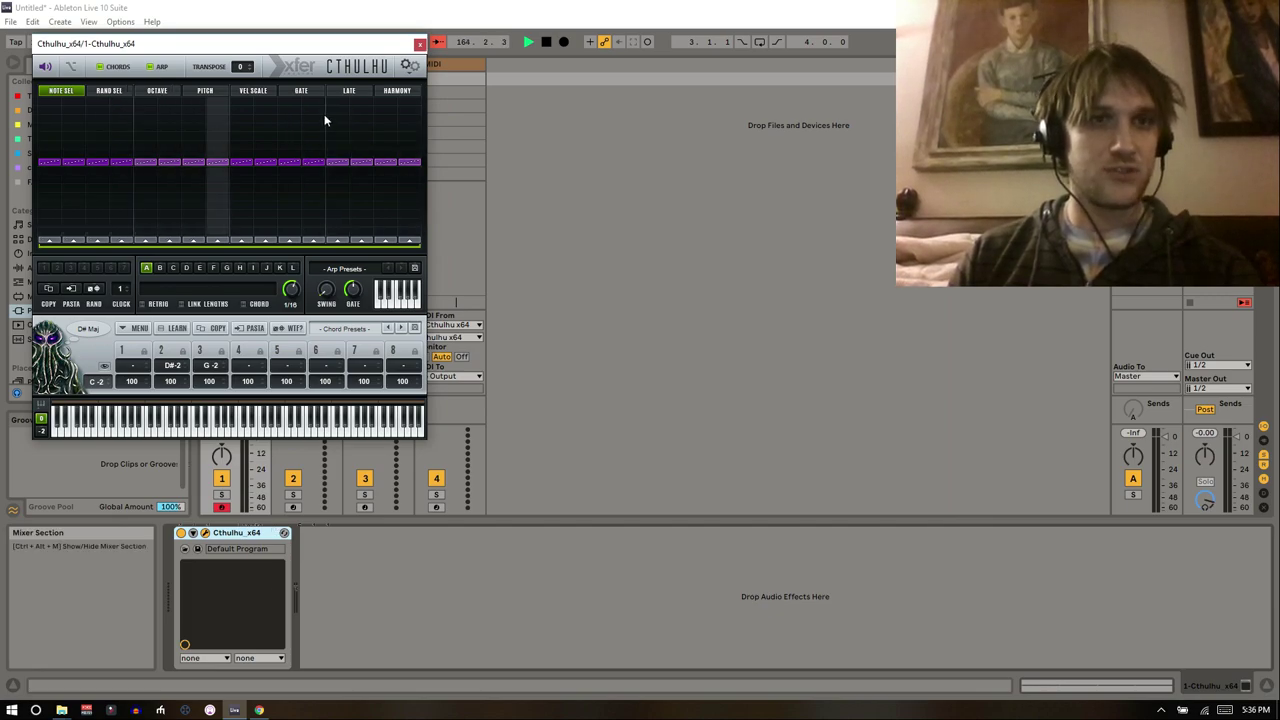
drag(305, 47, 732, 108)
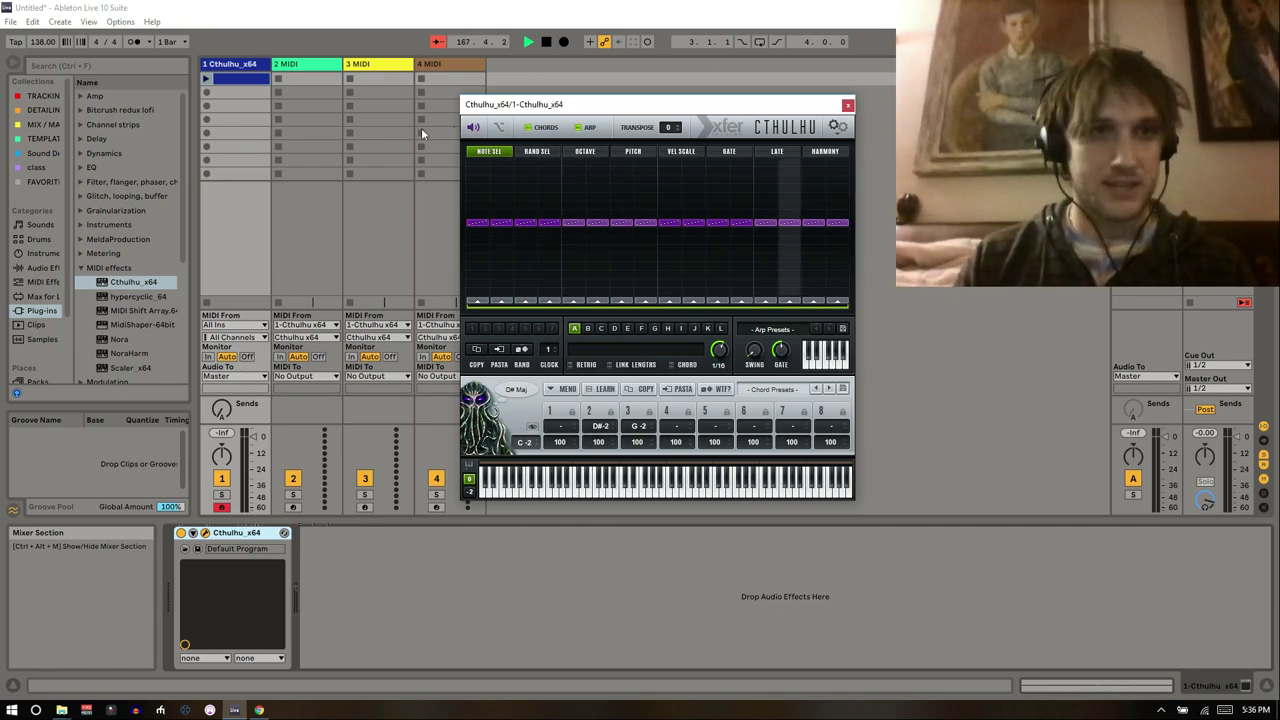
- Launch the A2 clip on track 1 and turn off Cthulhu's arpeggiator
click(207, 78)
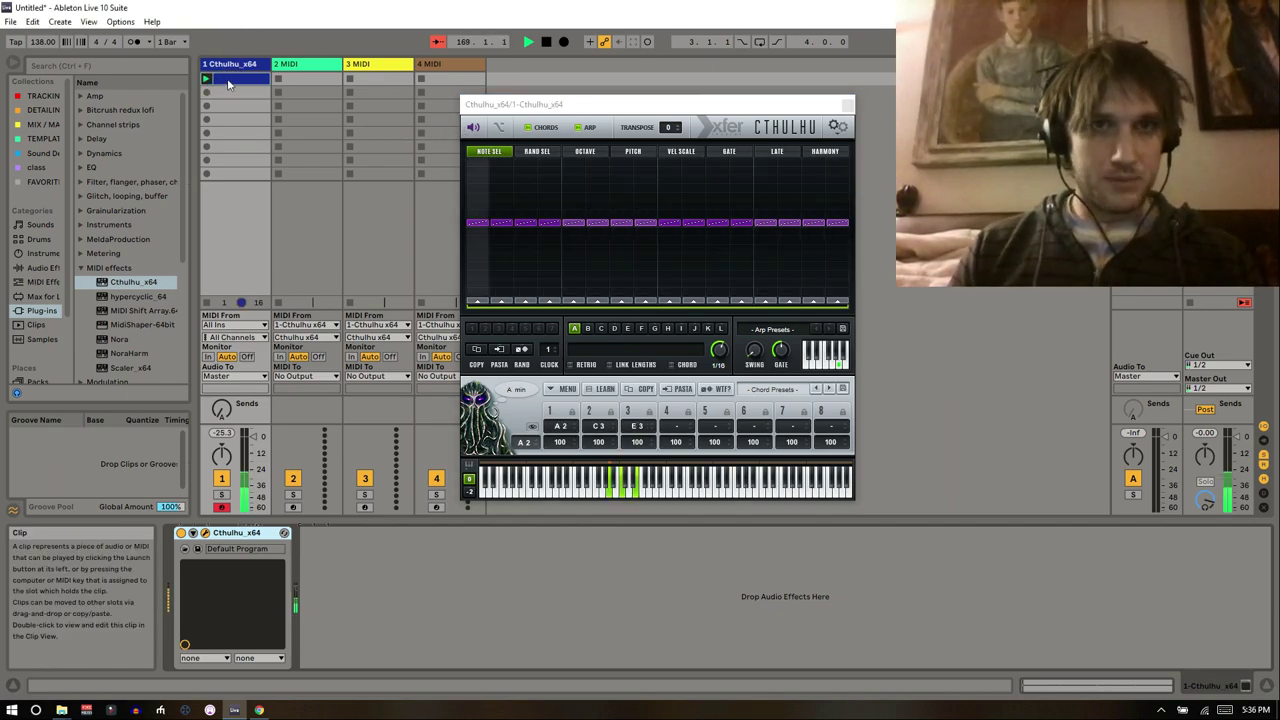
click(580, 127)
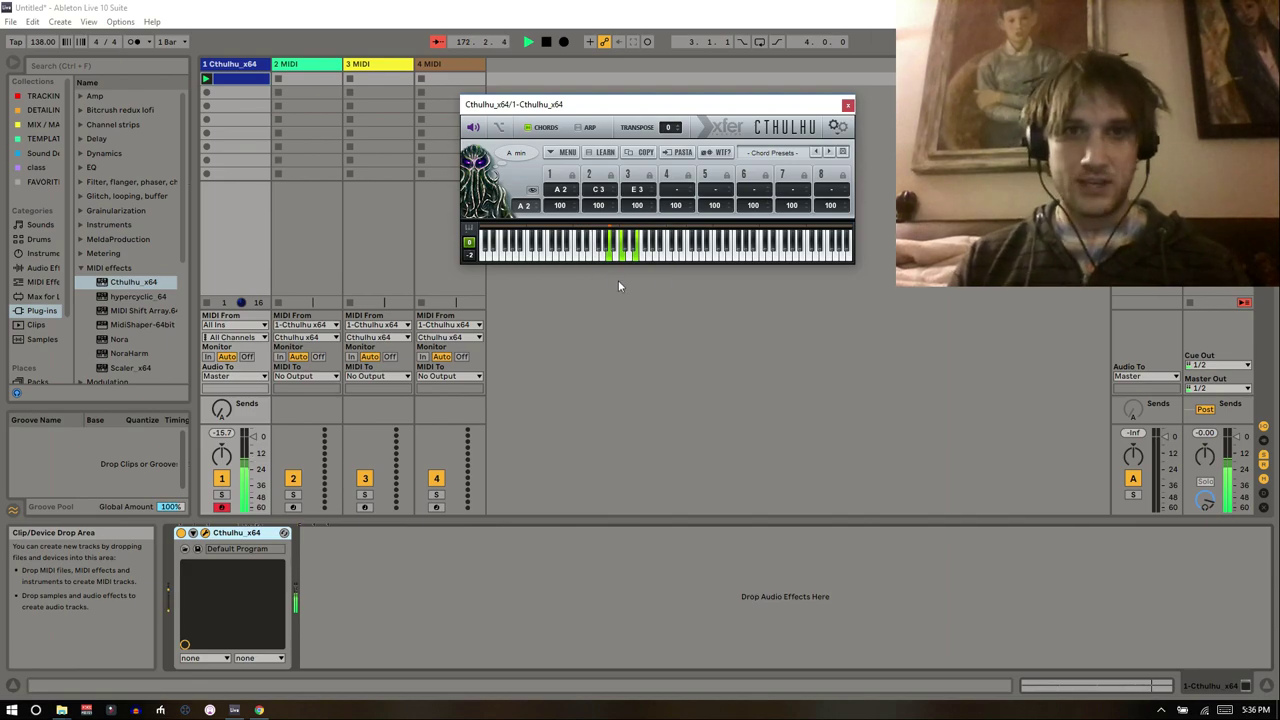
key(shift+Tab)
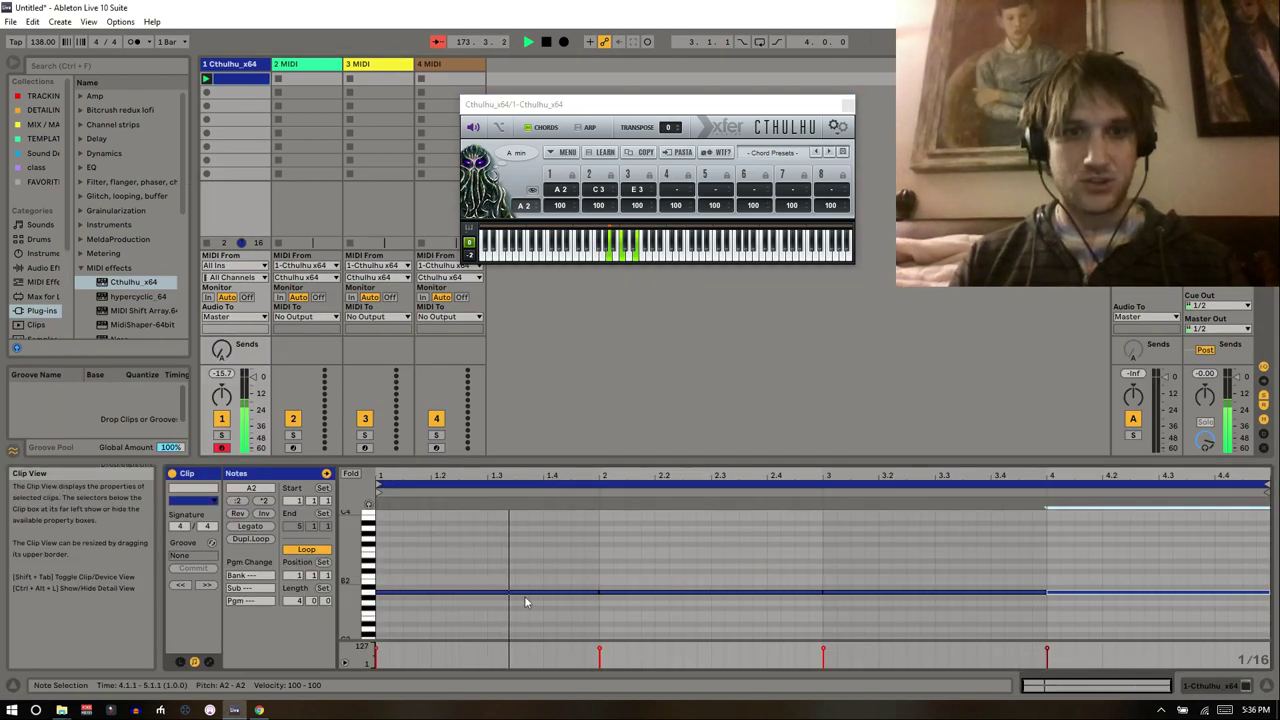
- Lower the bar 2, 3 and 4 notes to G2, F2 and D2
click(644, 592)
key(Down)
key(Down)
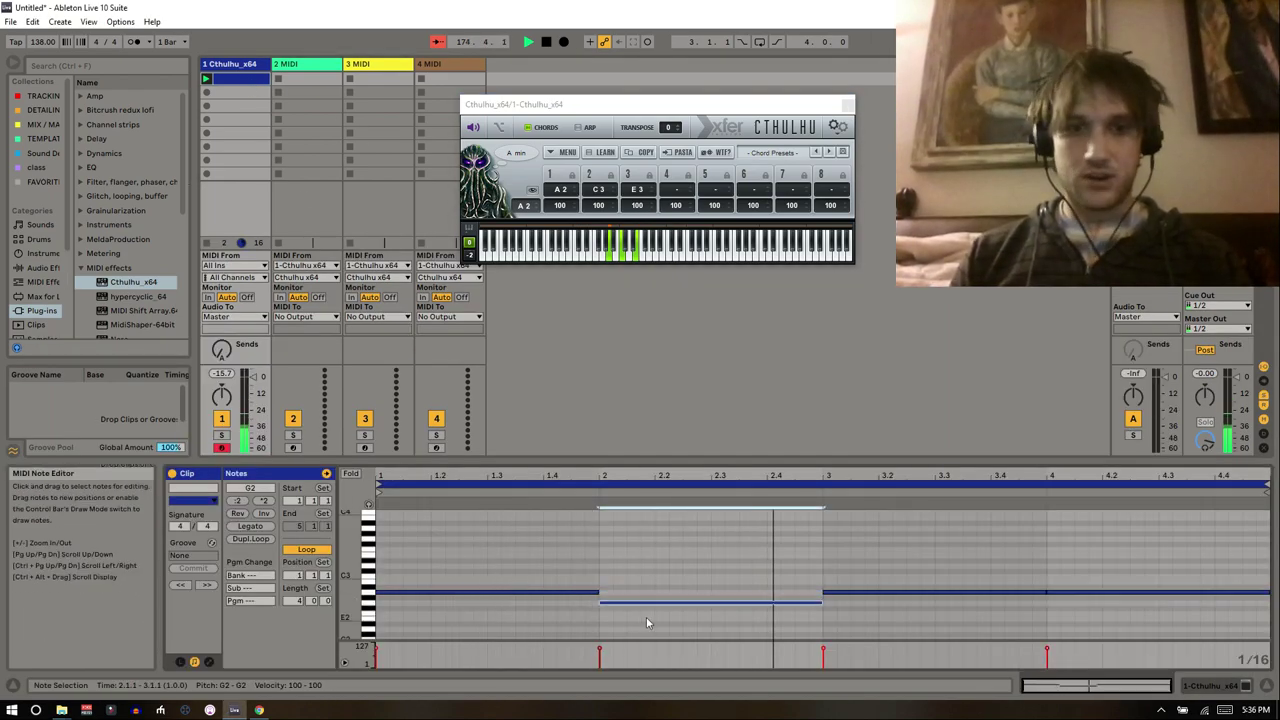
click(859, 592)
key(Down)
key(Down)
key(Down)
key(Down)
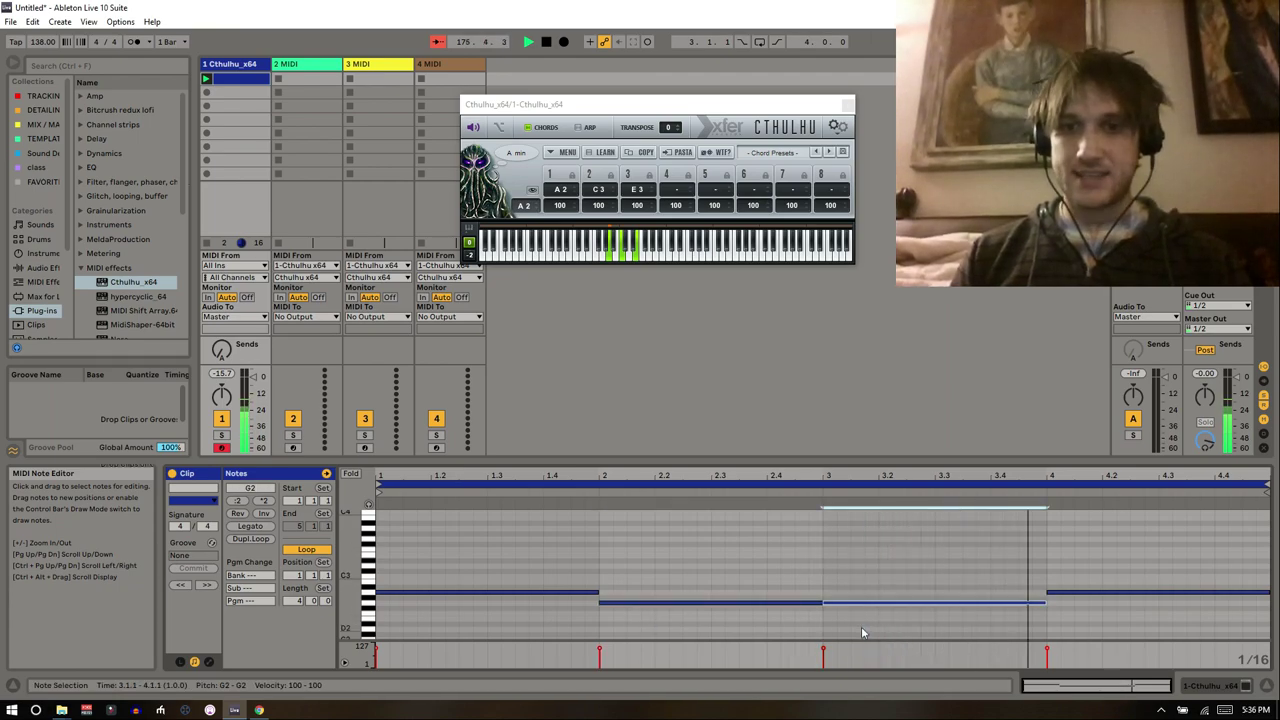
click(1043, 579)
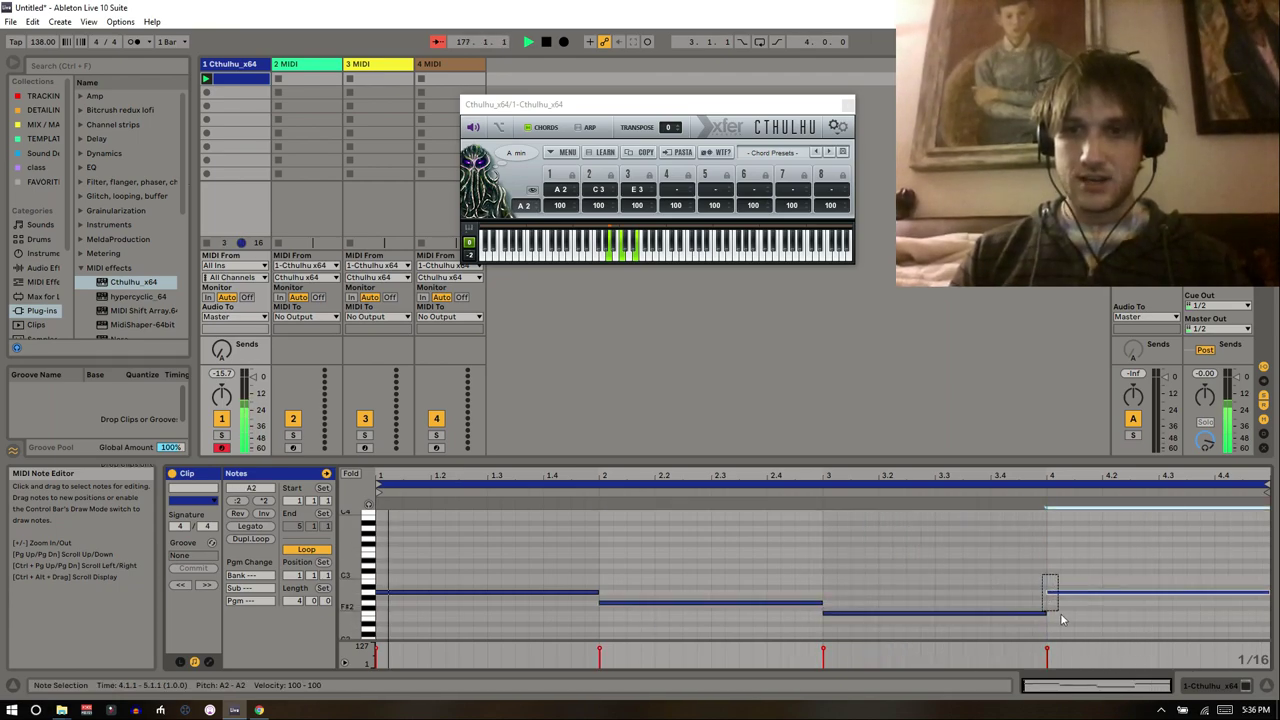
drag(1085, 597, 1090, 609)
key(Down)
key(Down)
key(Down)
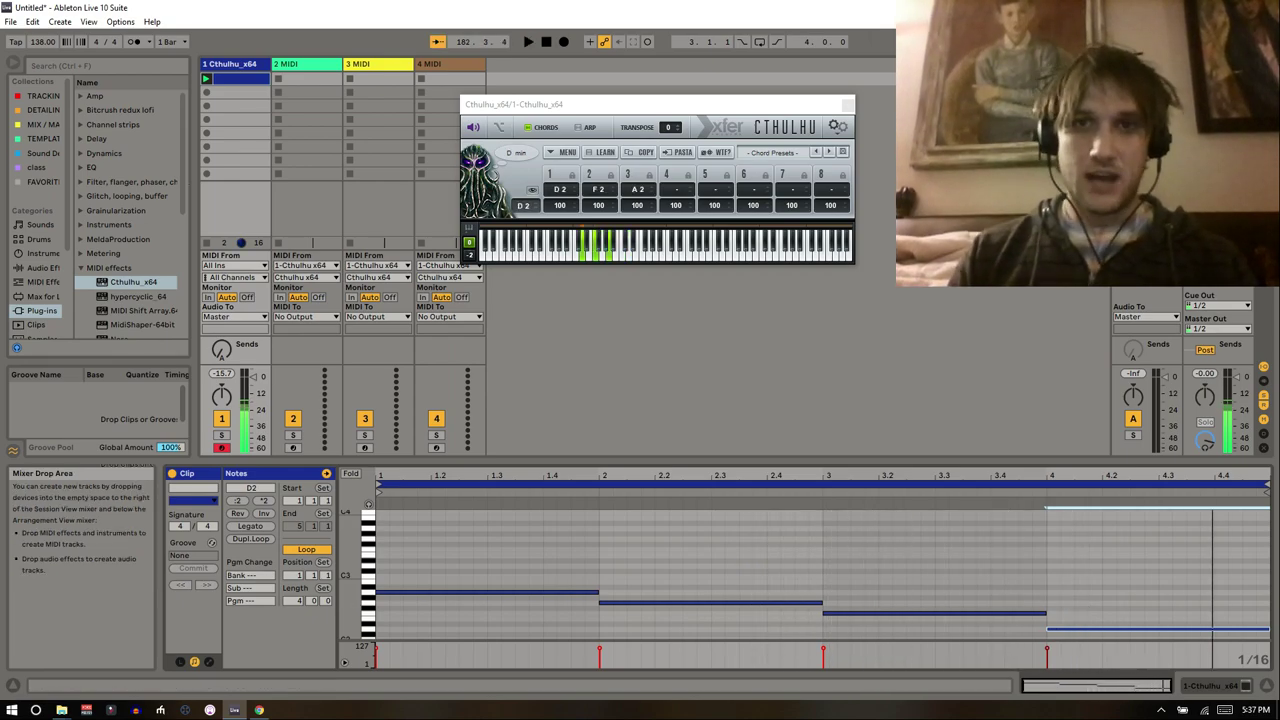
- Load Cthulhu's Lynx chordex chord preset, start playback, and arm track 2 for recording
click(772, 152)
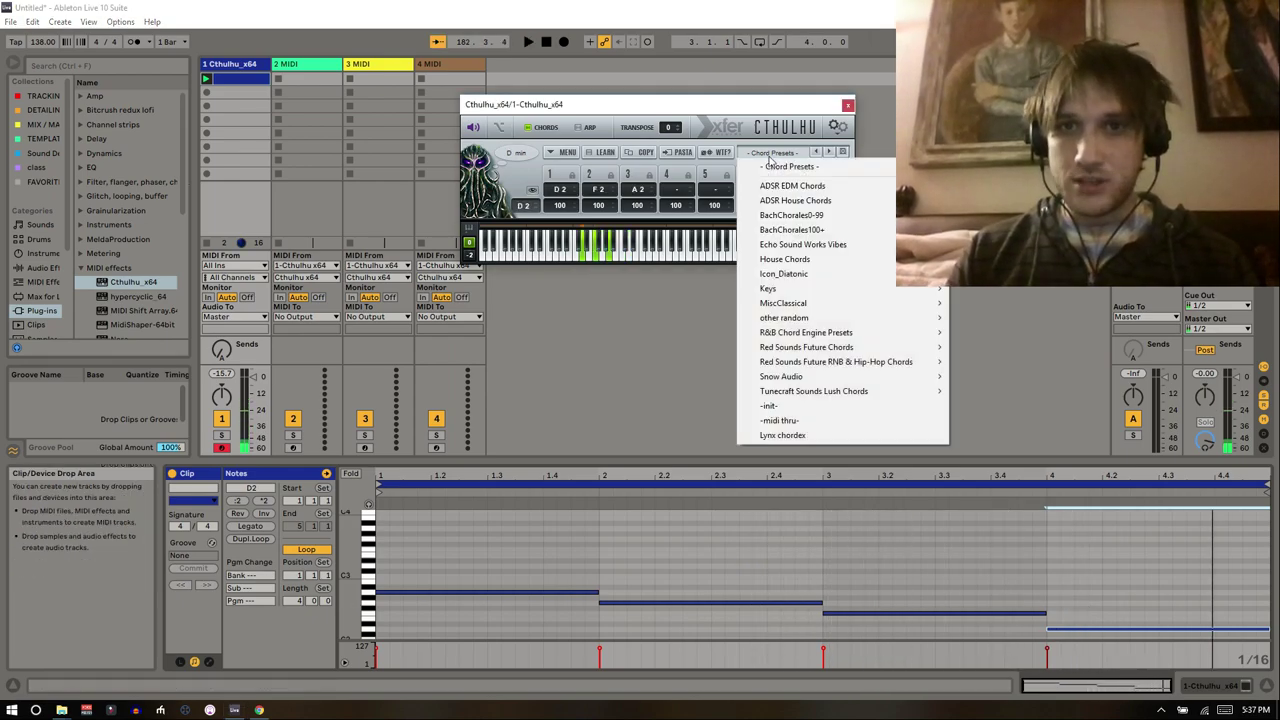
click(782, 435)
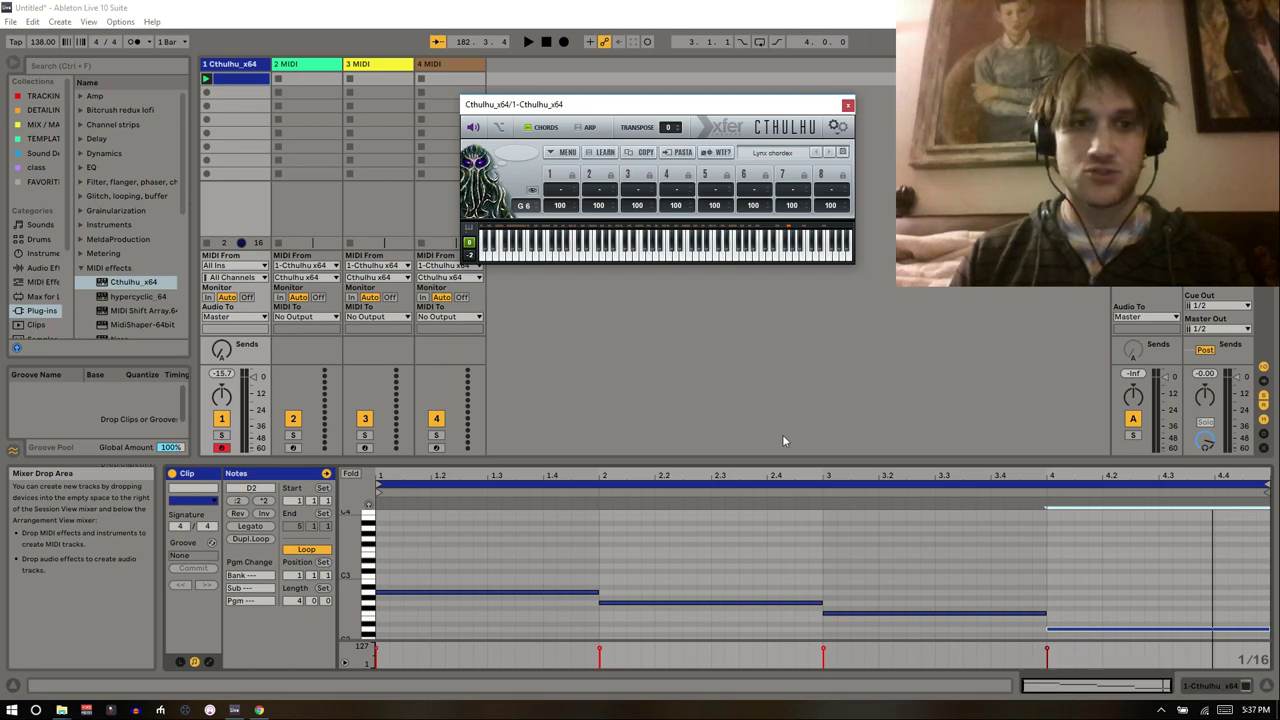
click(512, 578)
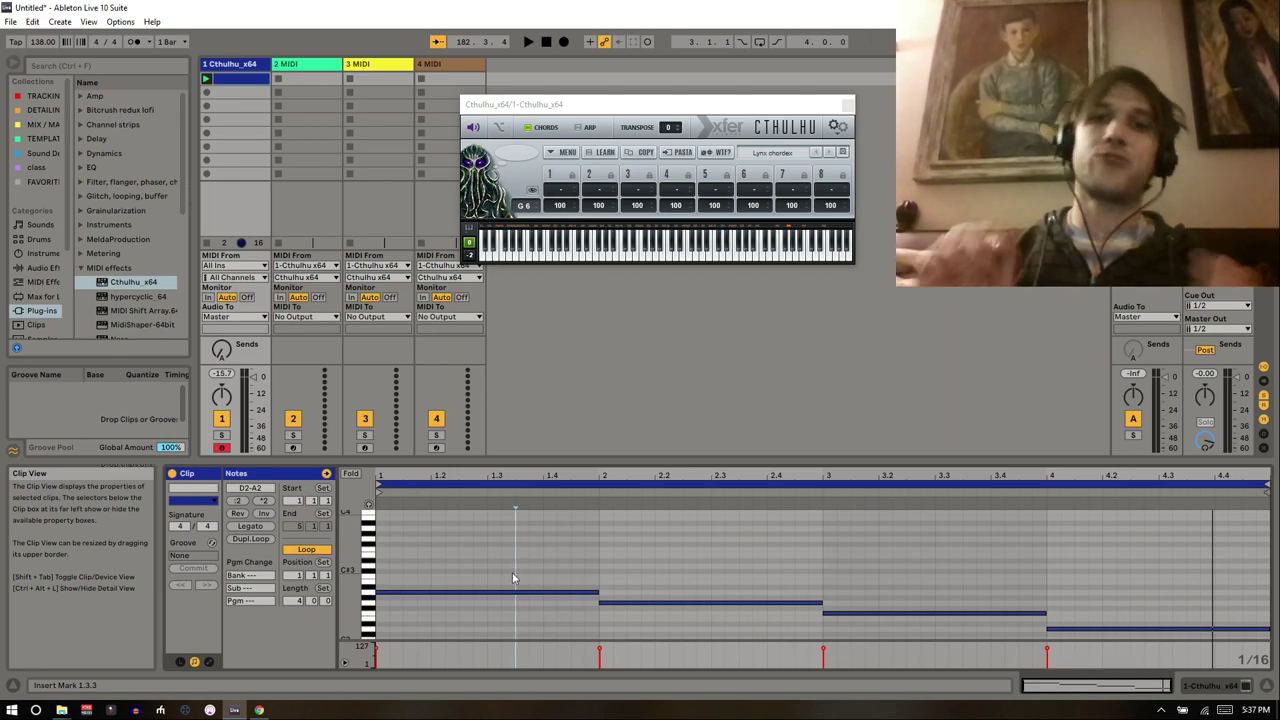
key(space)
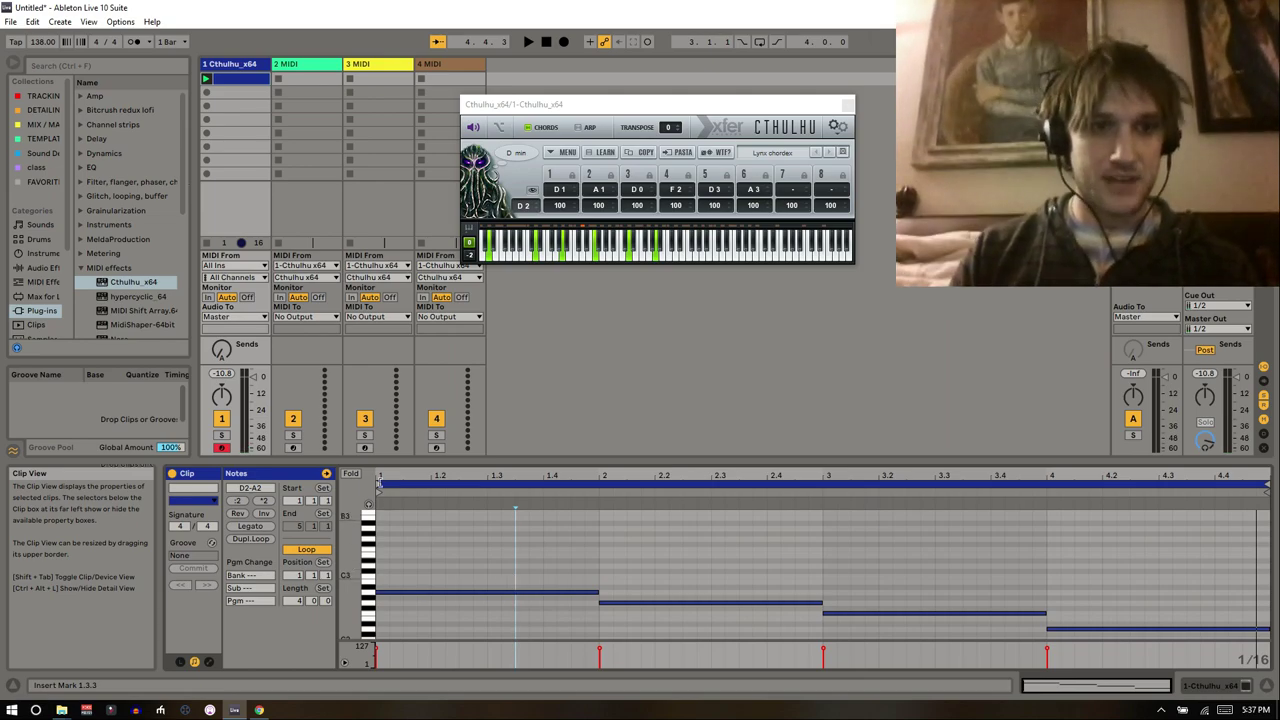
click(294, 448)
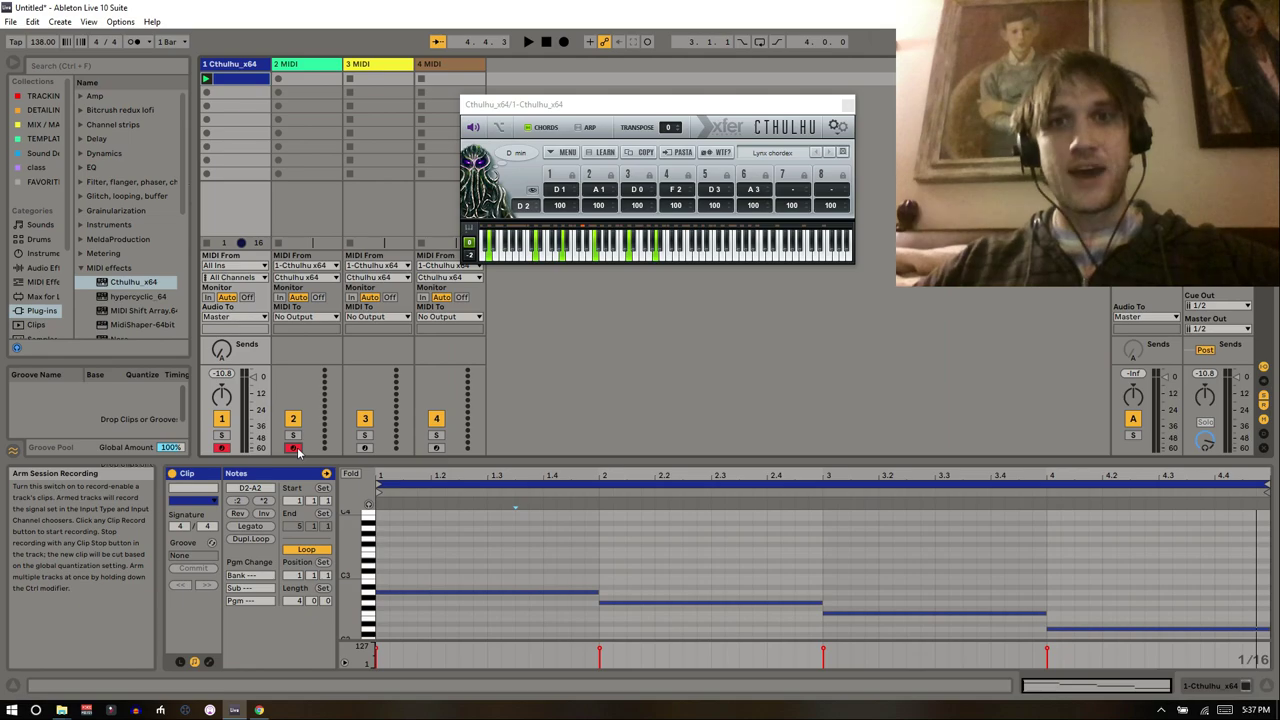
- Record Cthulhu's chords into track 2's first slot, stop at the bar, and play it back
click(279, 80)
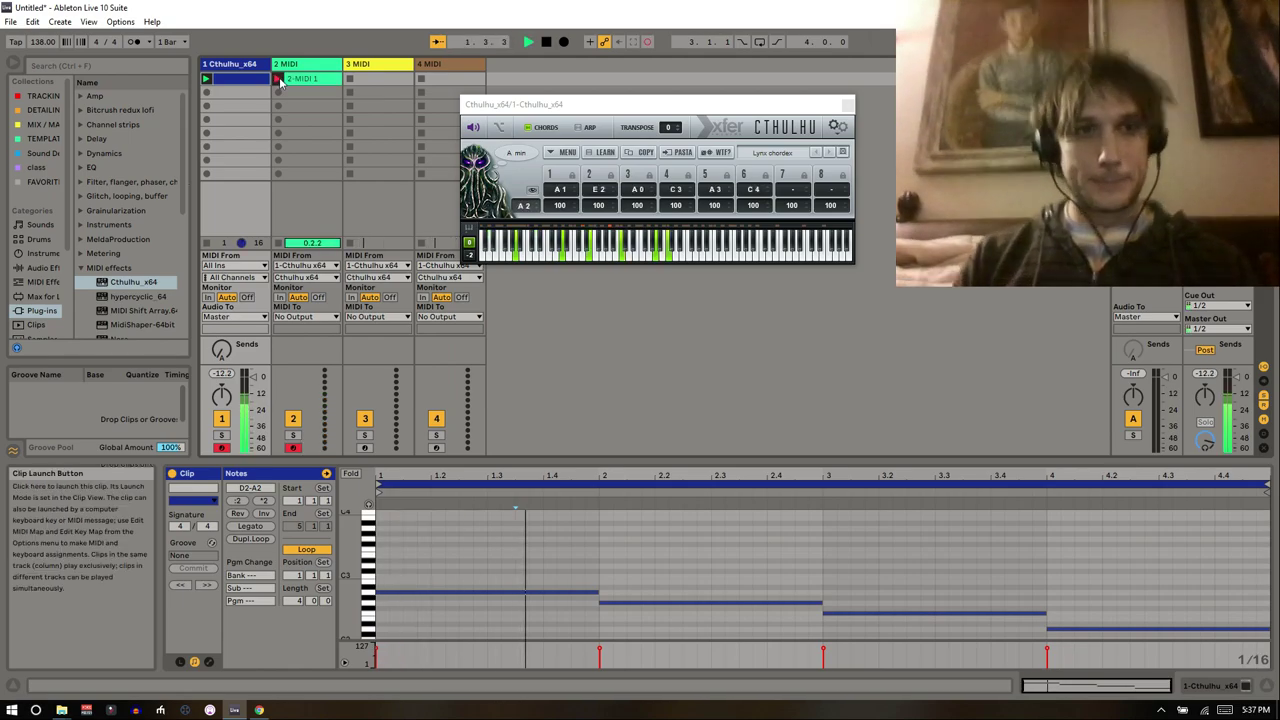
click(292, 83)
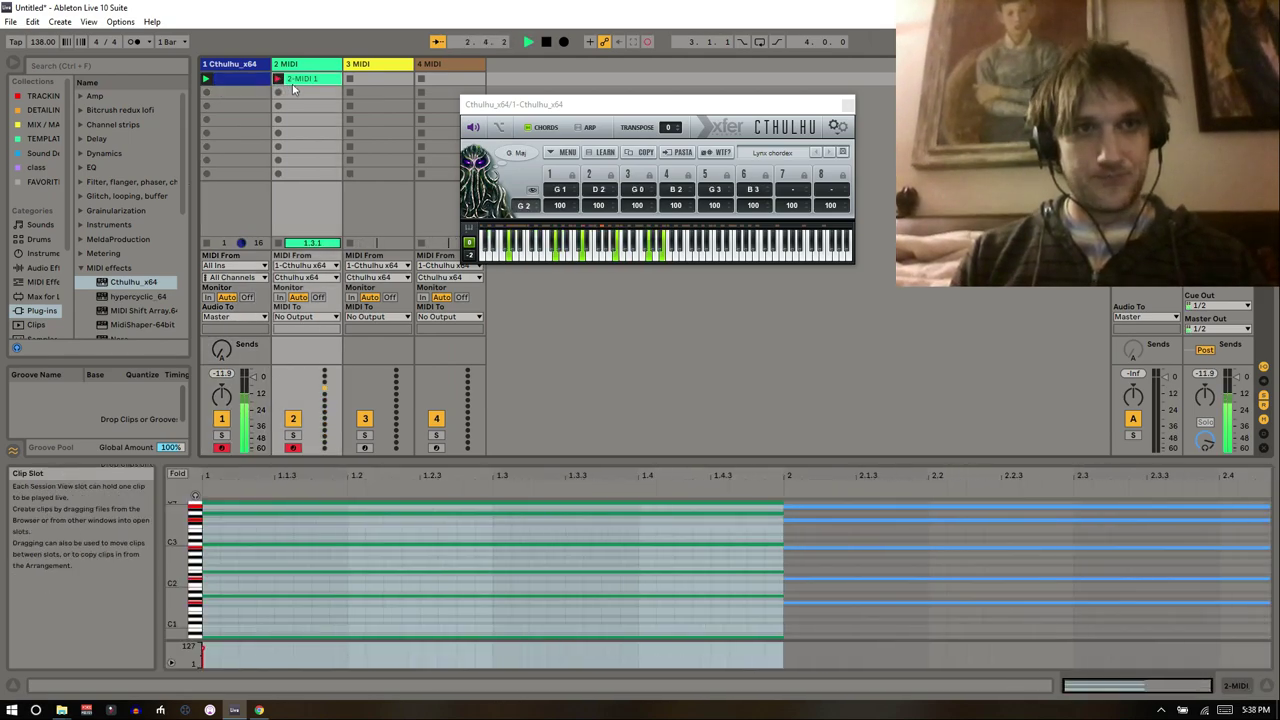
click(279, 243)
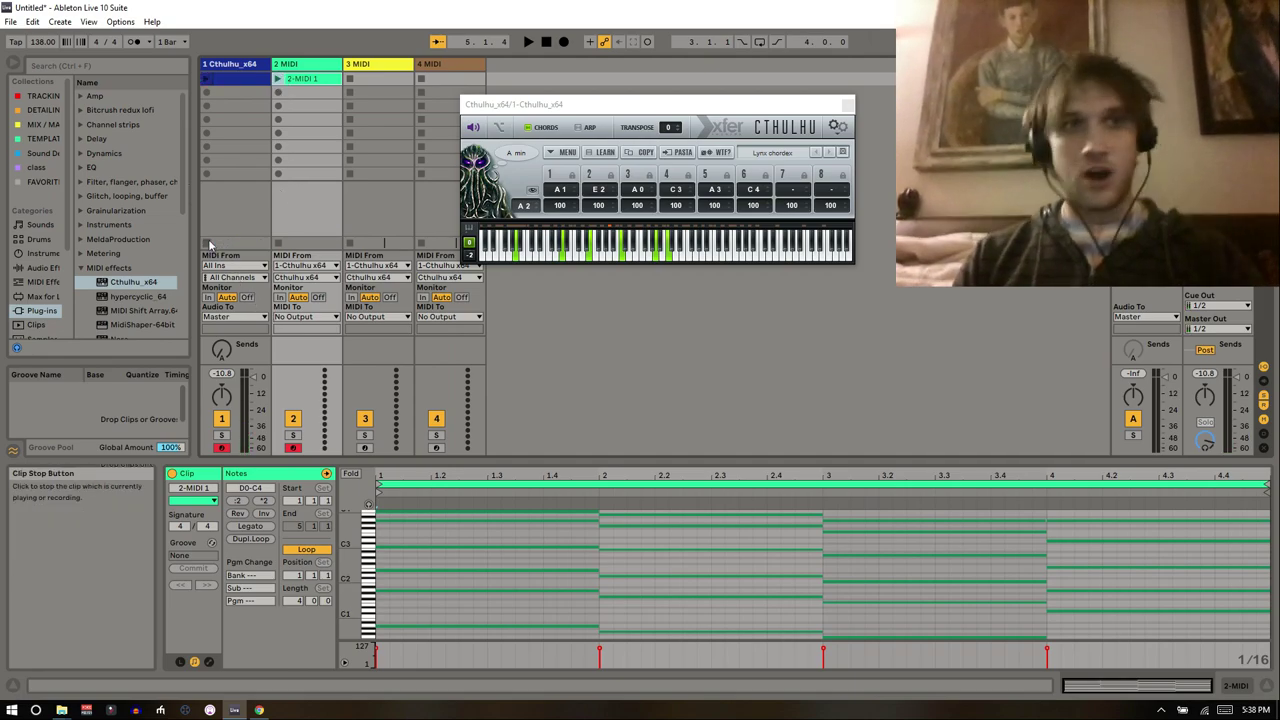
click(278, 80)
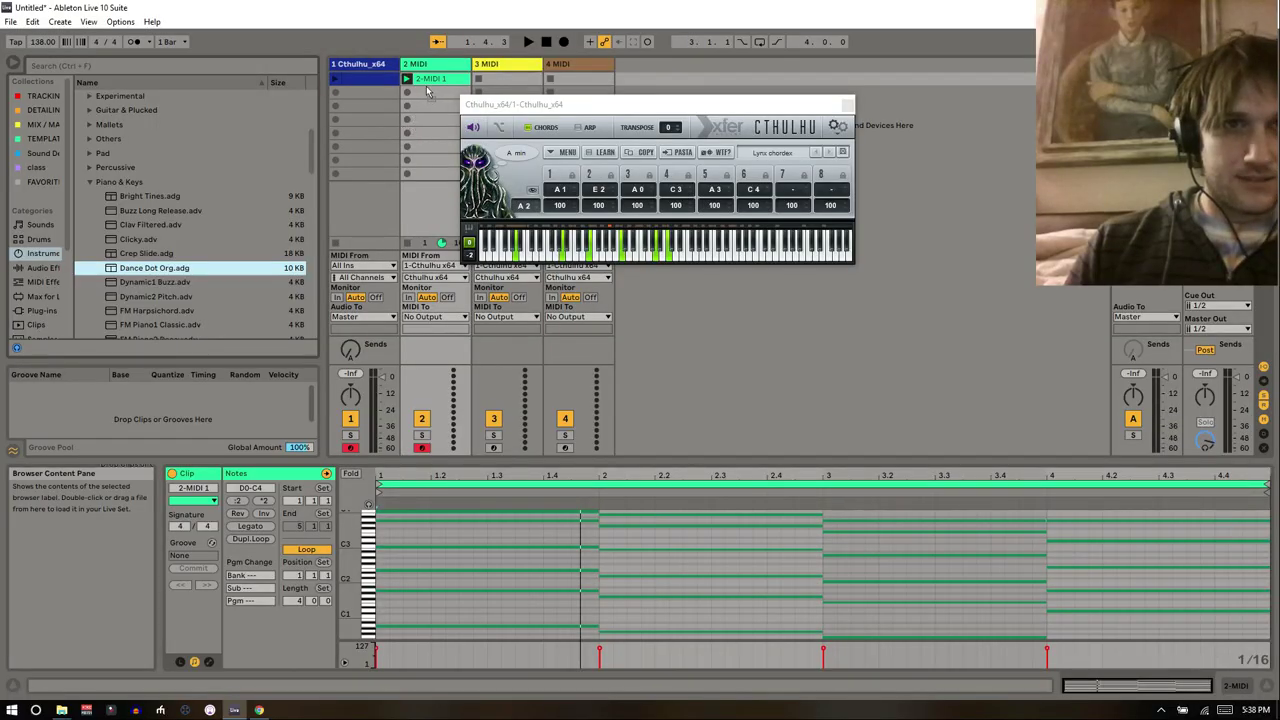
- Load the Dance Dot Org.adg organ from Piano & Keys onto track 2
click(422, 66)
key(Return)
key(space)
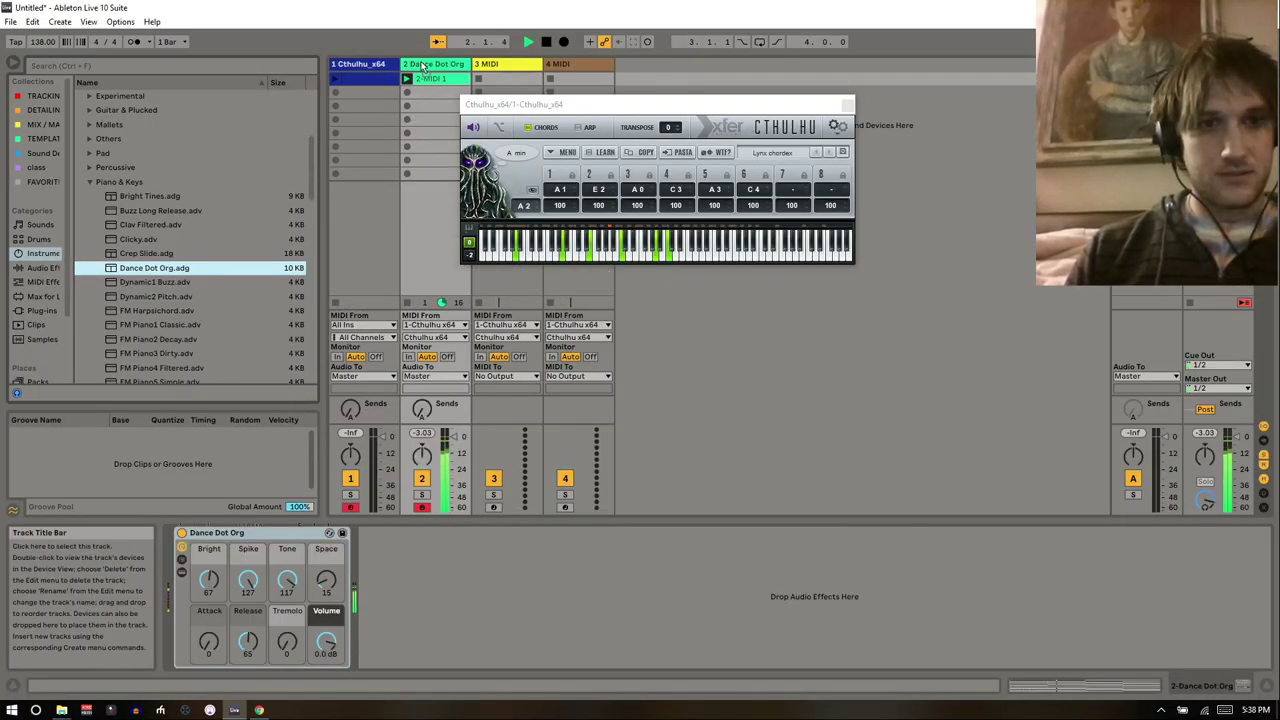
click(383, 76)
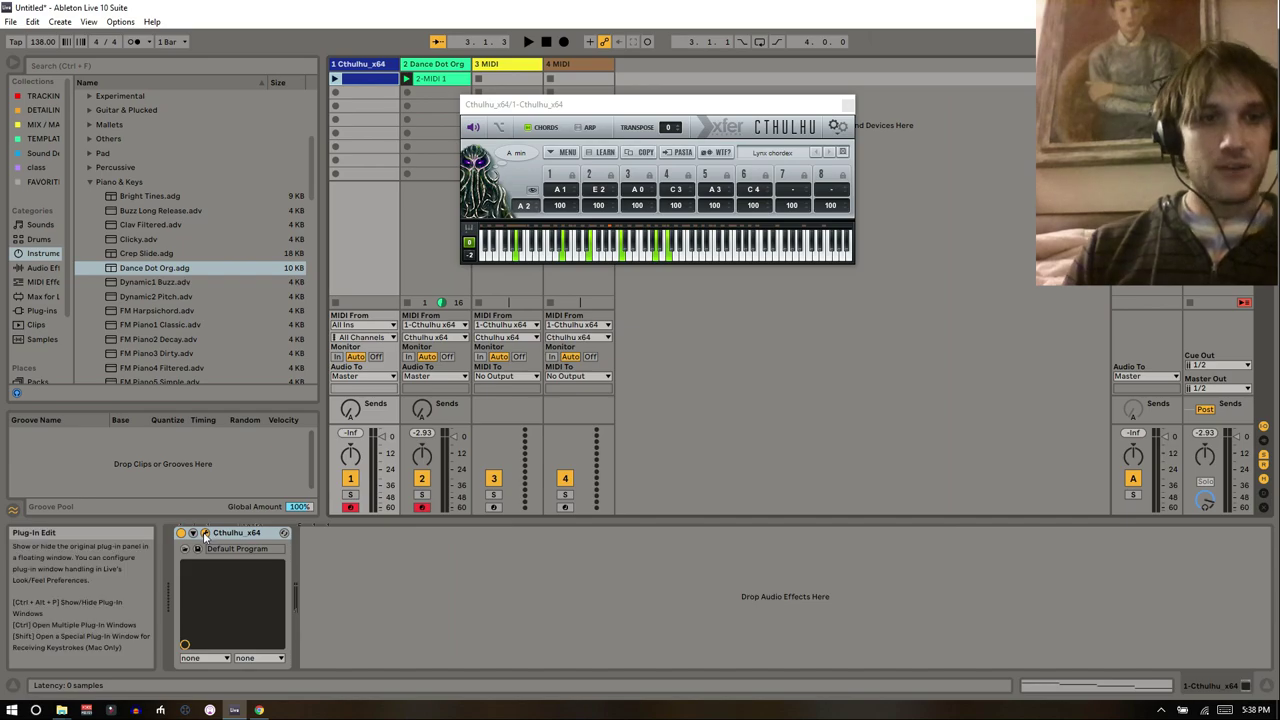
- Set the grid to 1/8 and turn bar 1 into three short A2 notes
click(371, 85)
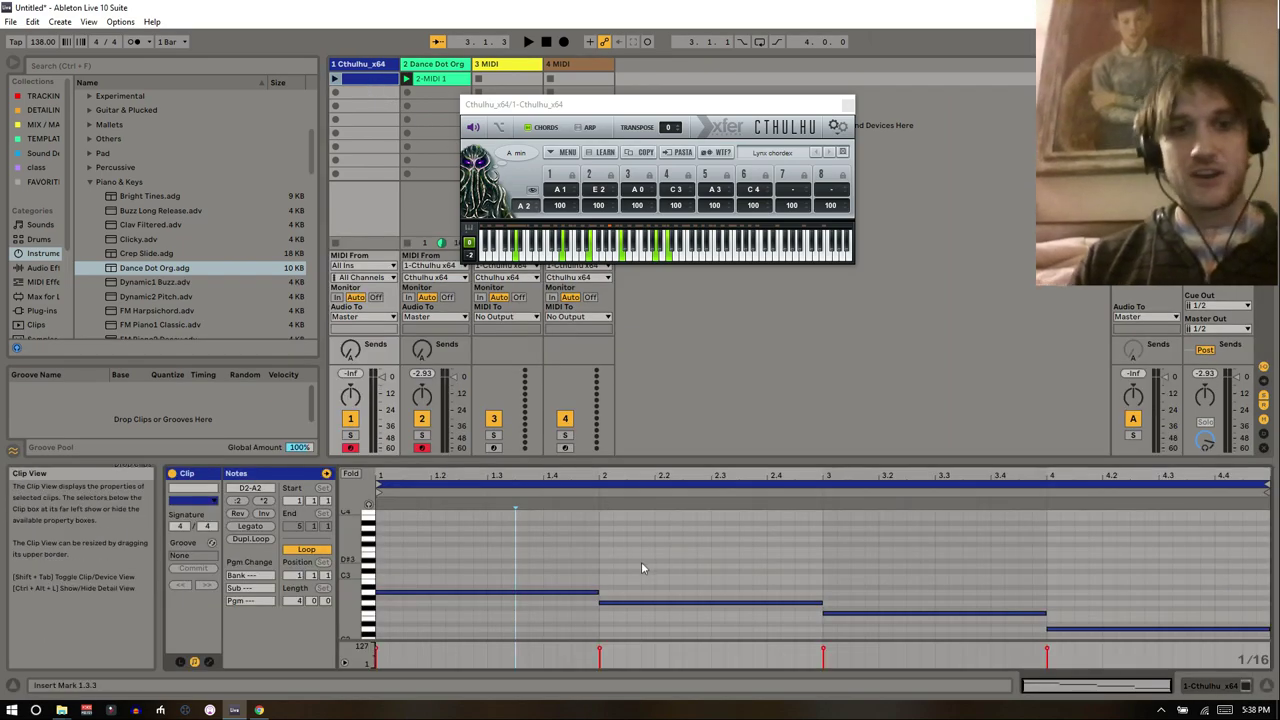
click(599, 561)
key(ctrl+2)
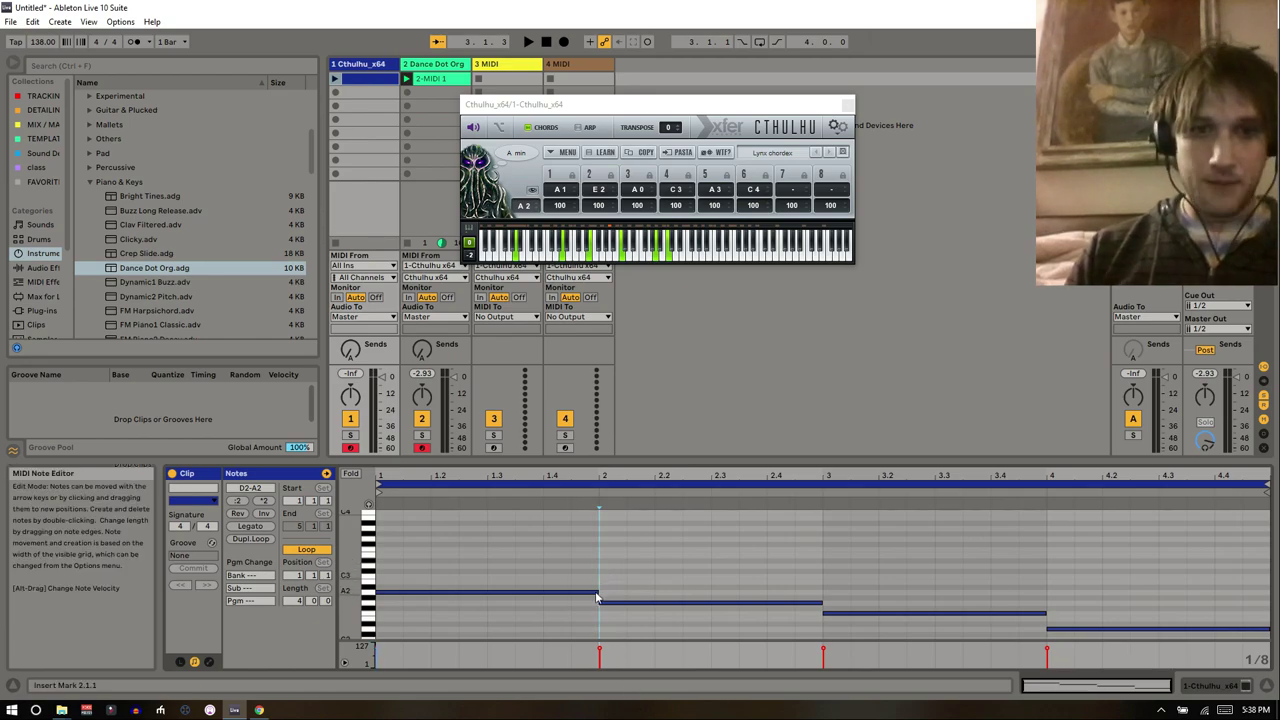
drag(597, 598, 432, 620)
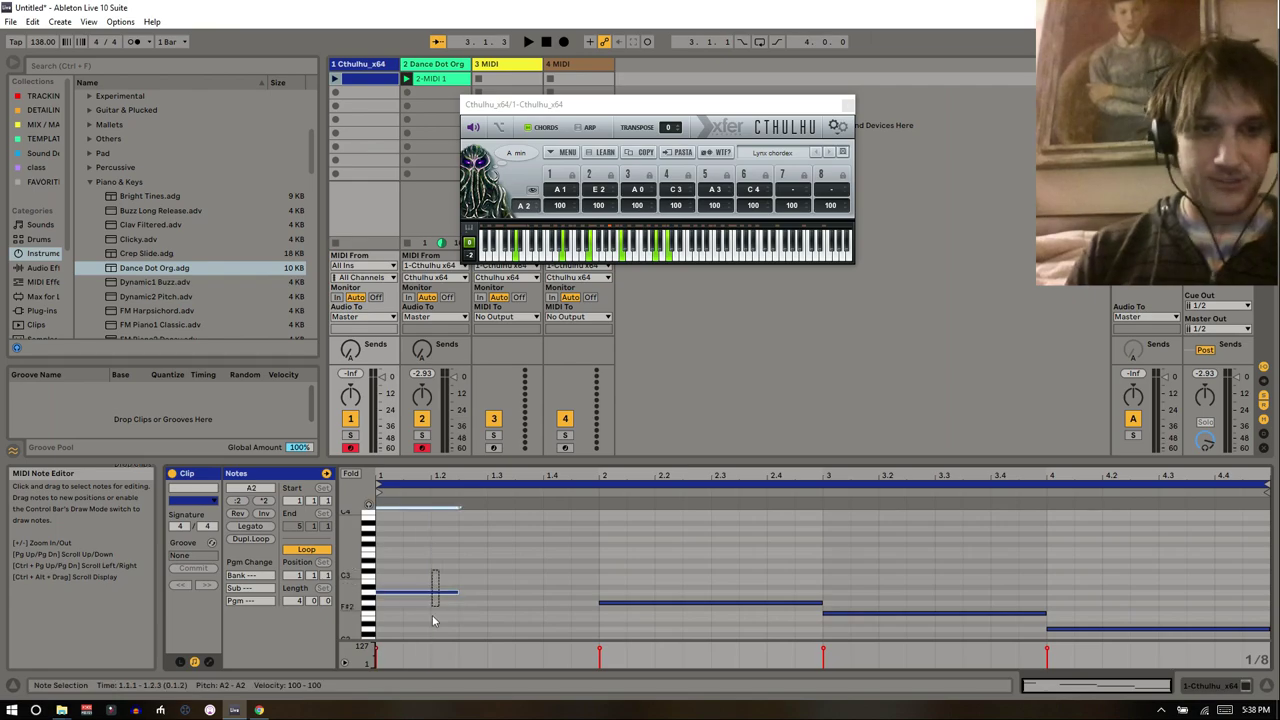
key(ctrl+d)
key(ctrl+d)
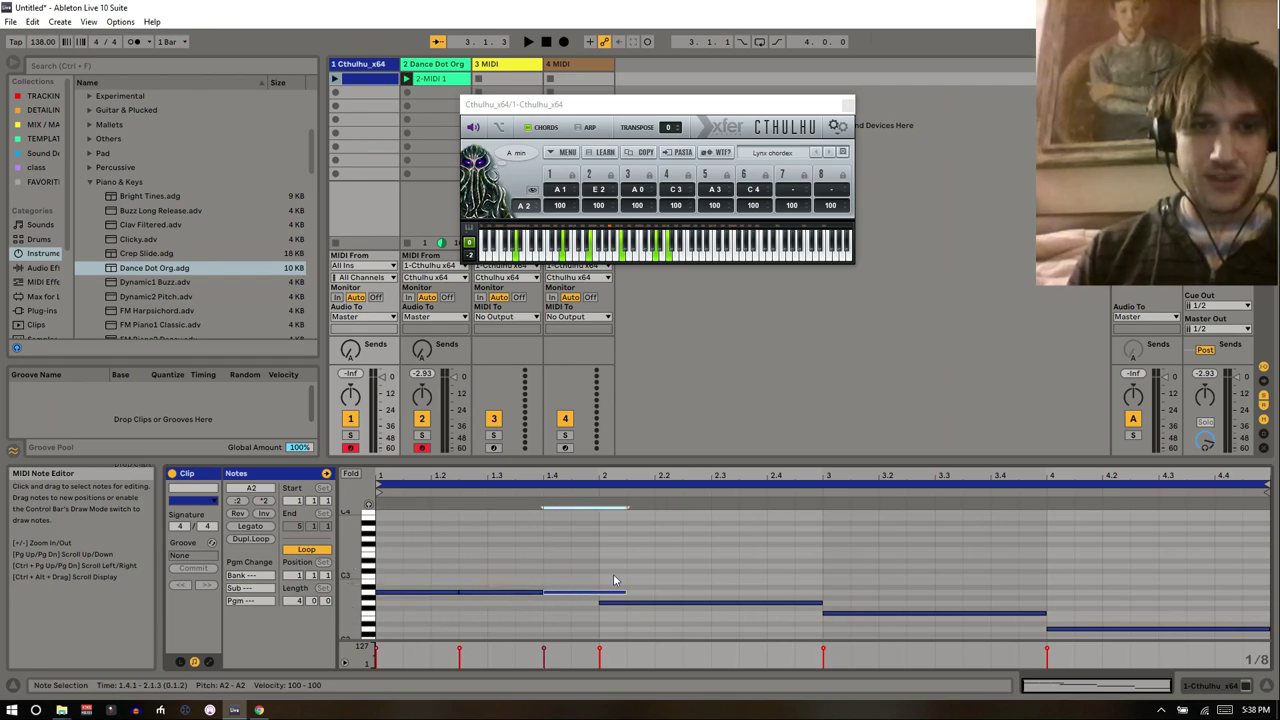
drag(599, 594, 589, 598)
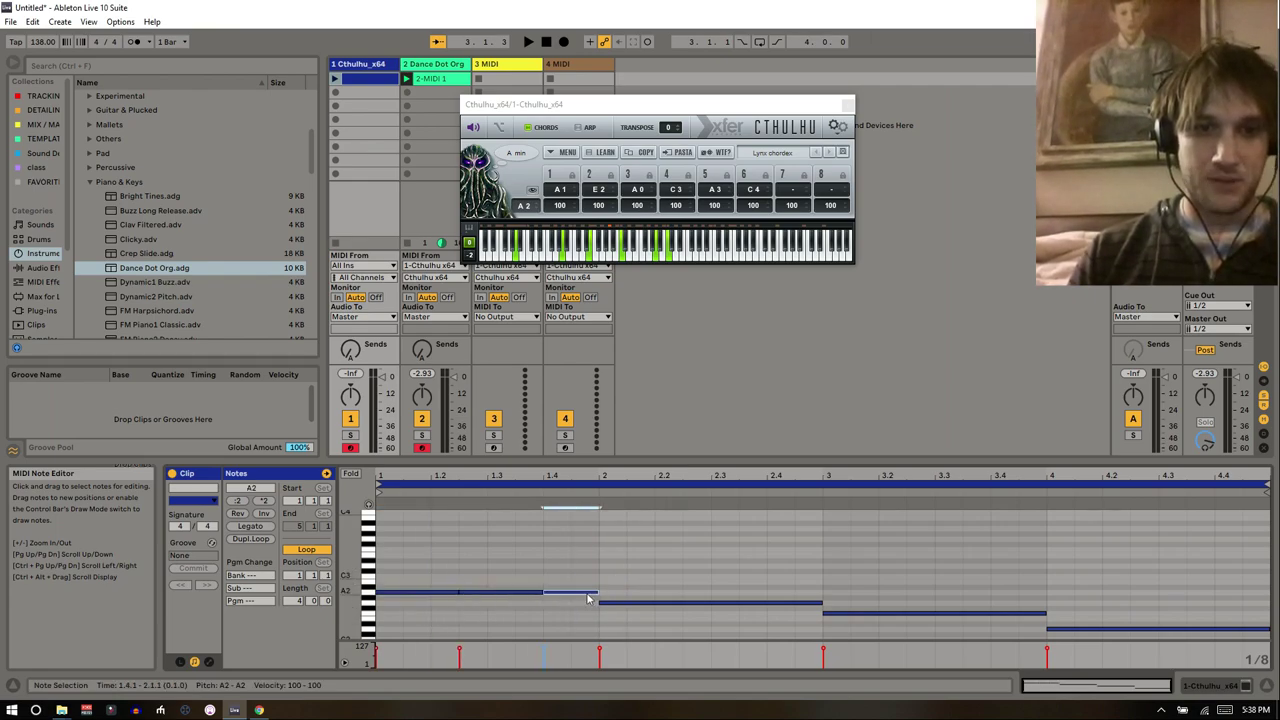
drag(451, 593, 558, 617)
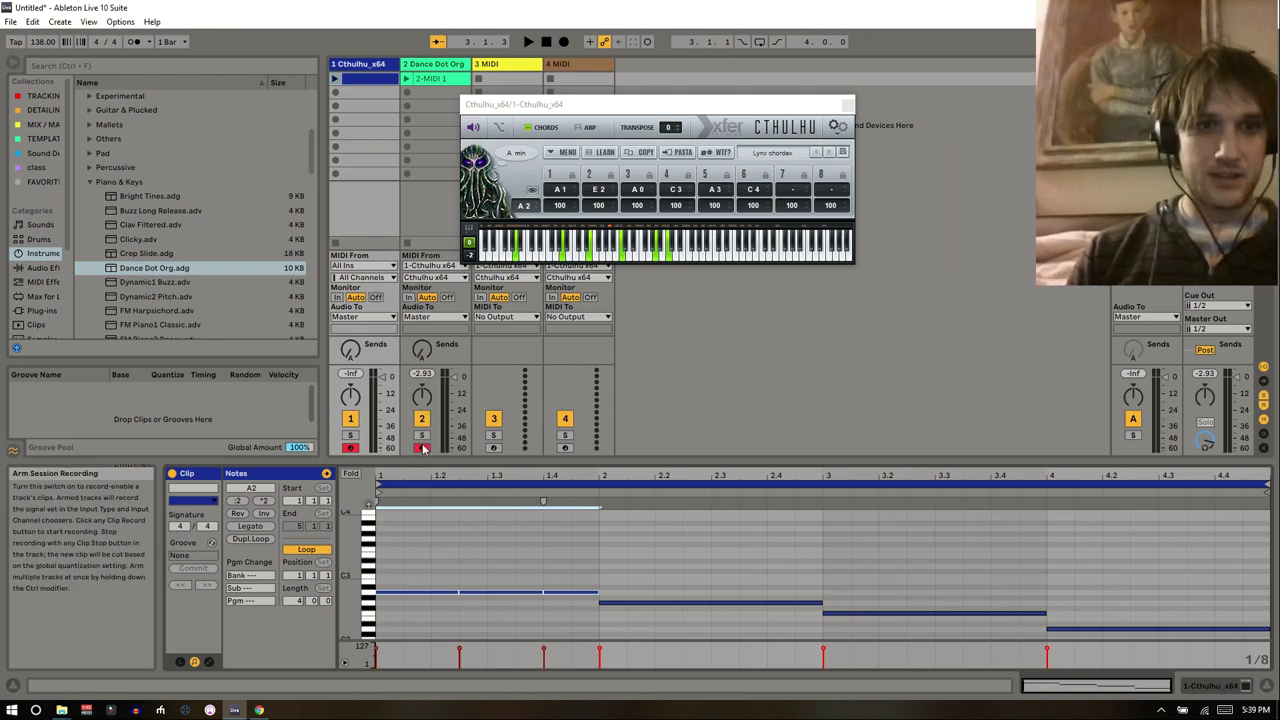
- Play the bass clip and lower the last bar's note to D2
click(335, 79)
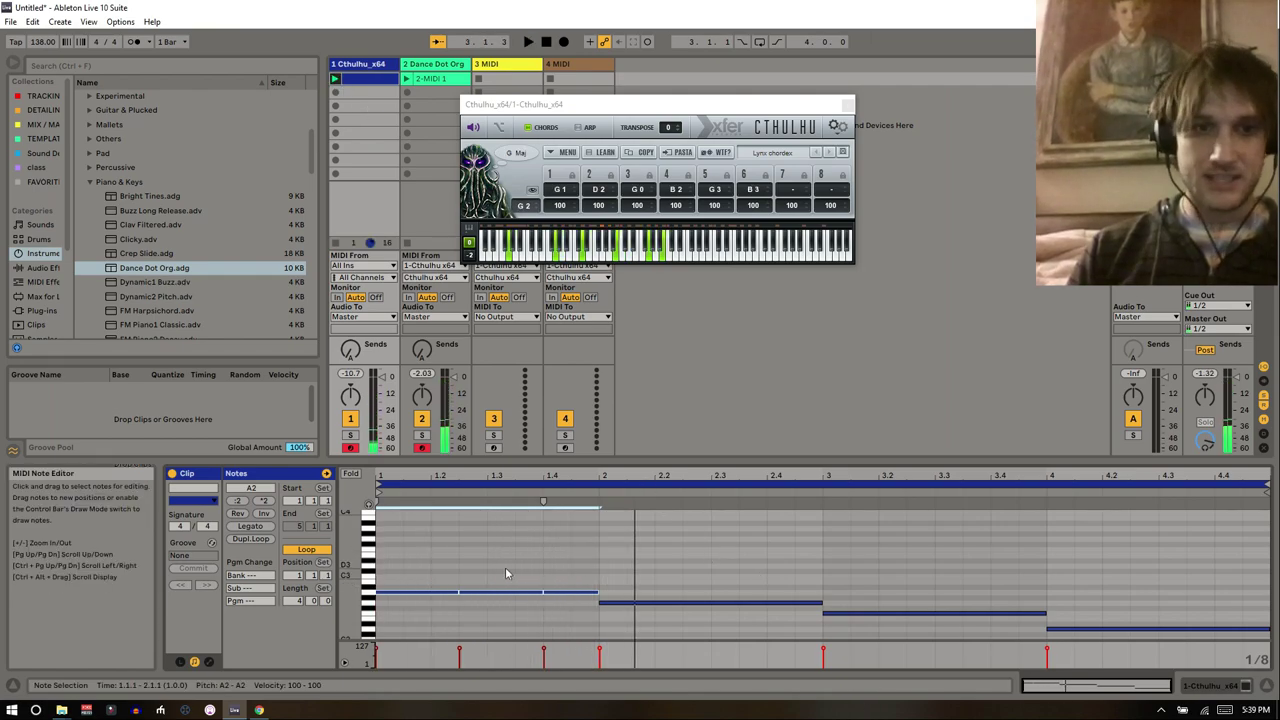
key(Right)
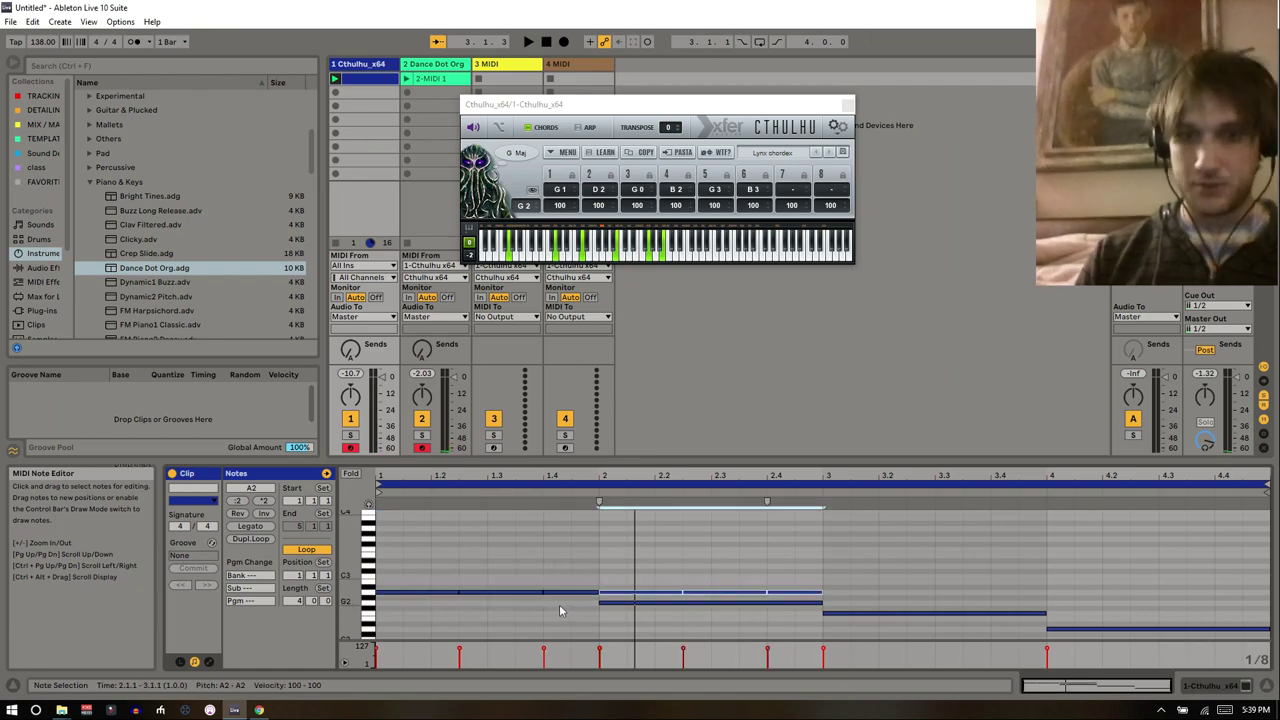
key(Right)
key(Right)
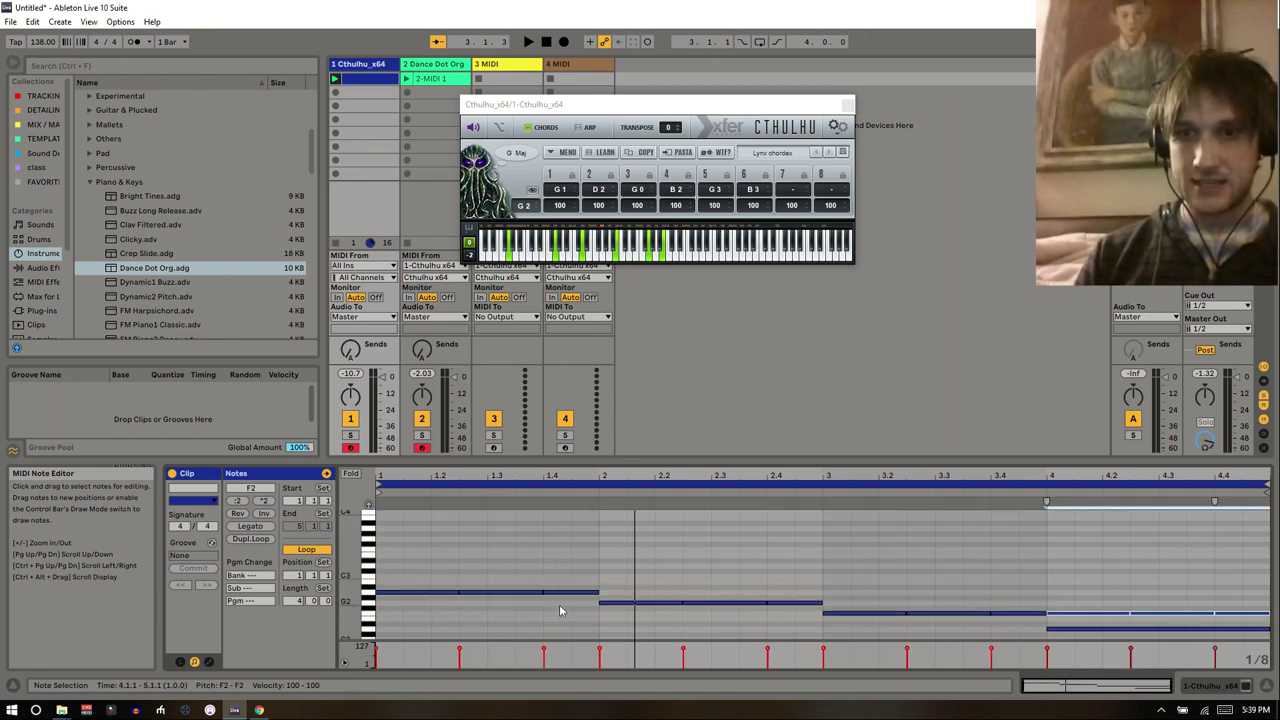
key(Down)
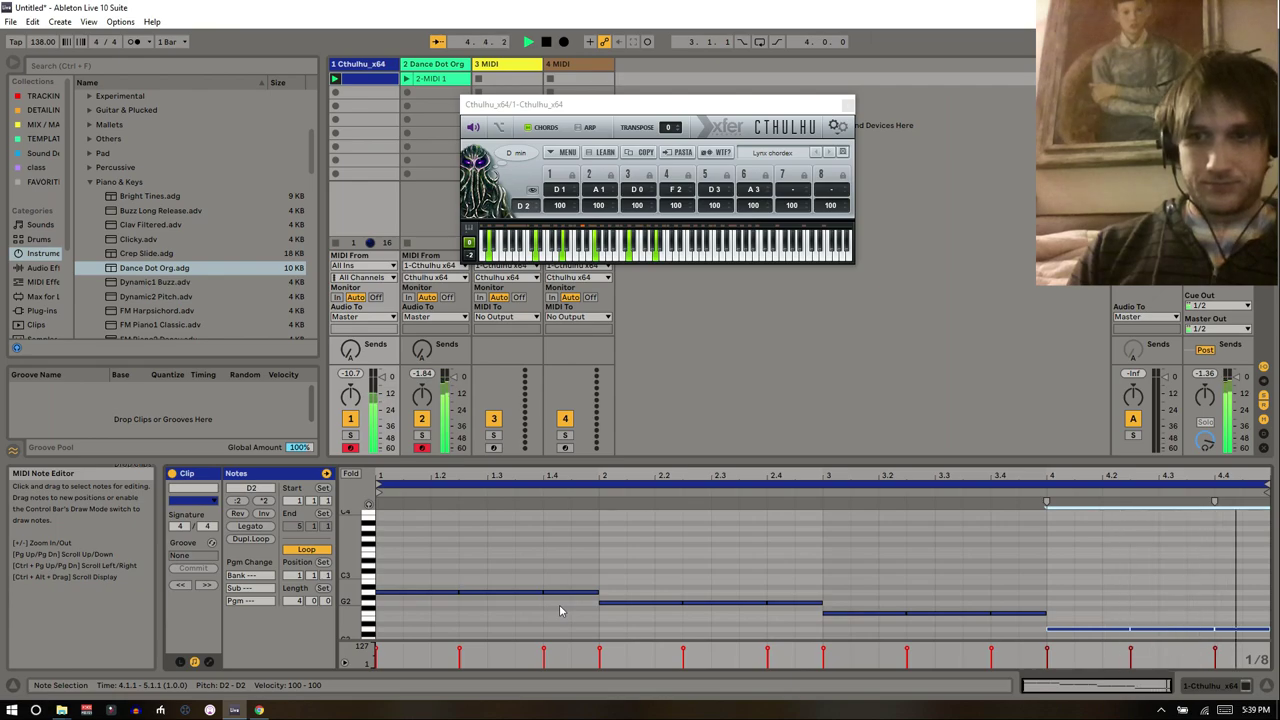
- Record the reworked chords into track 2's next clip slot, then reselect the first A2 note
click(408, 94)
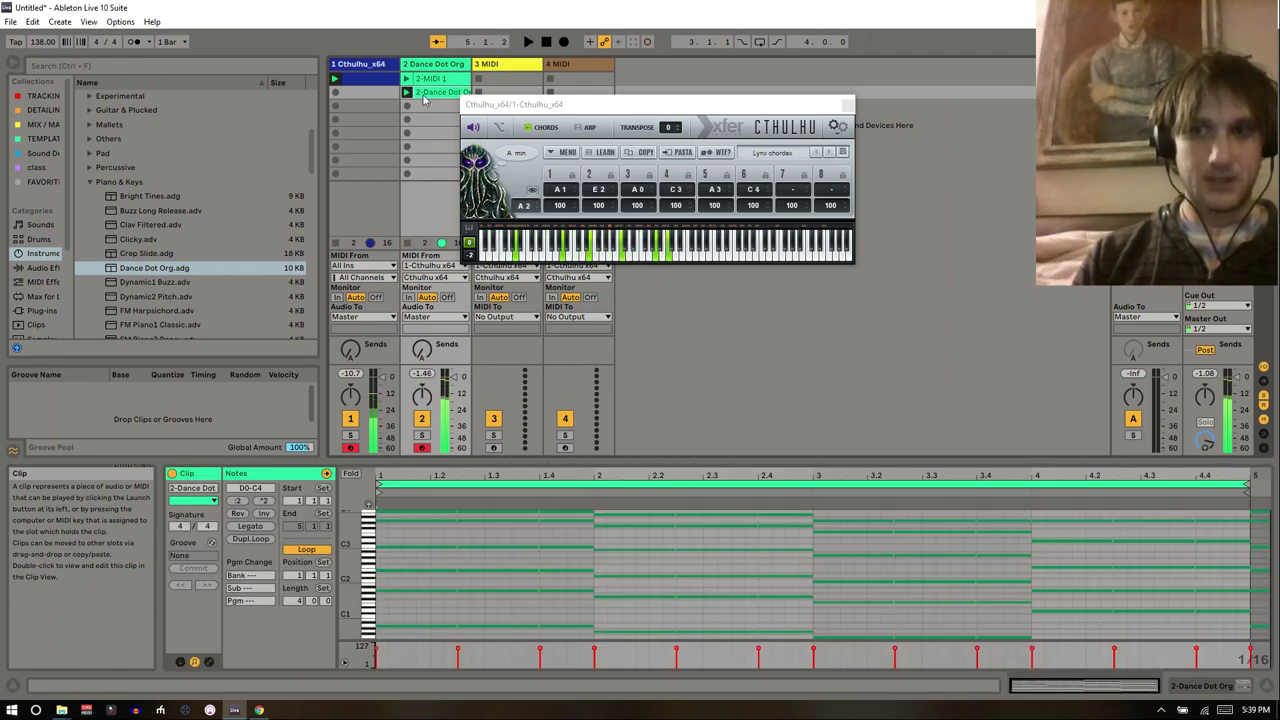
click(365, 78)
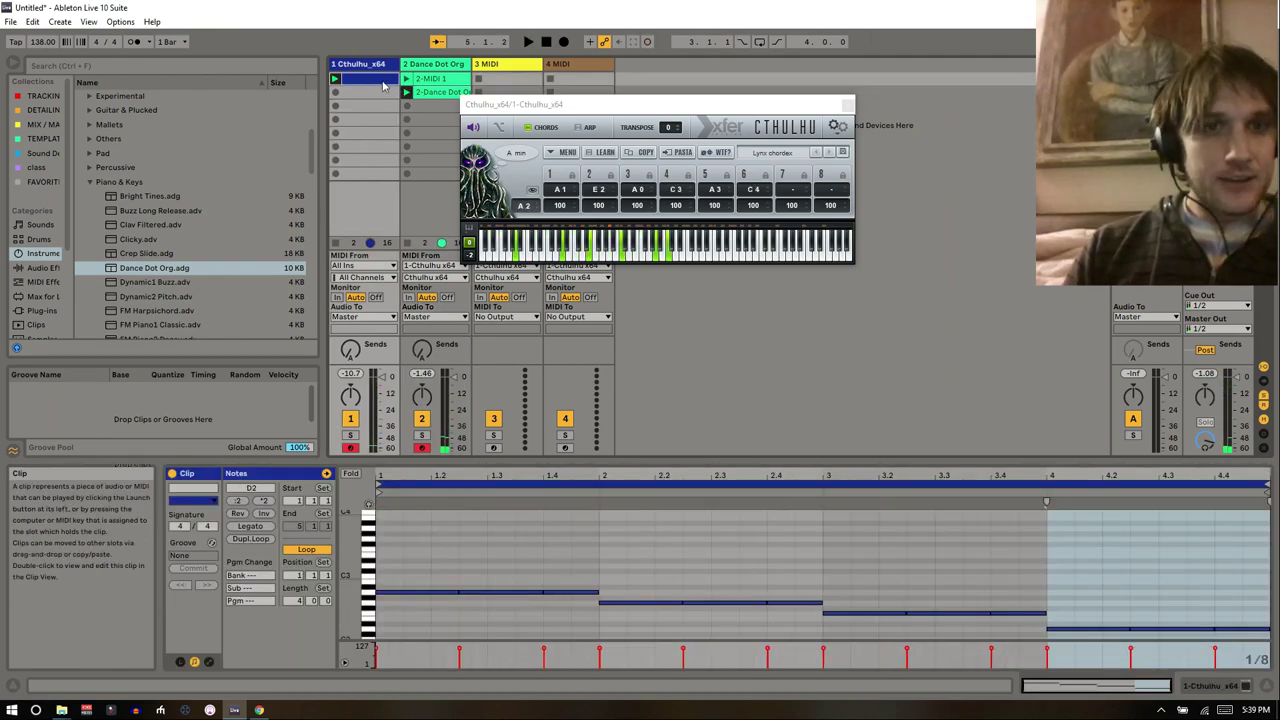
drag(484, 574, 466, 610)
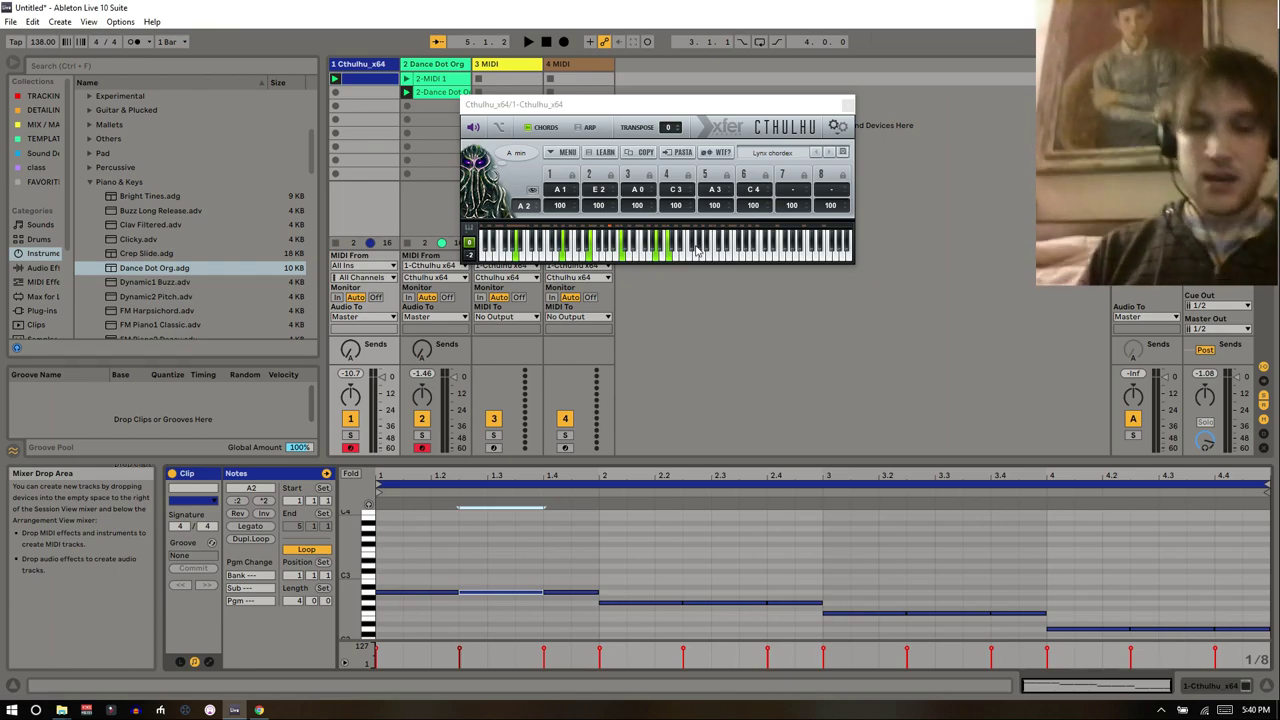
- Octave-shift the bar 2 notes: raise one, drop G2 at 2.3, raise 2.4 to G3
key(shift+Up)
drag(715, 581, 712, 626)
key(shift+Down)
click(772, 571)
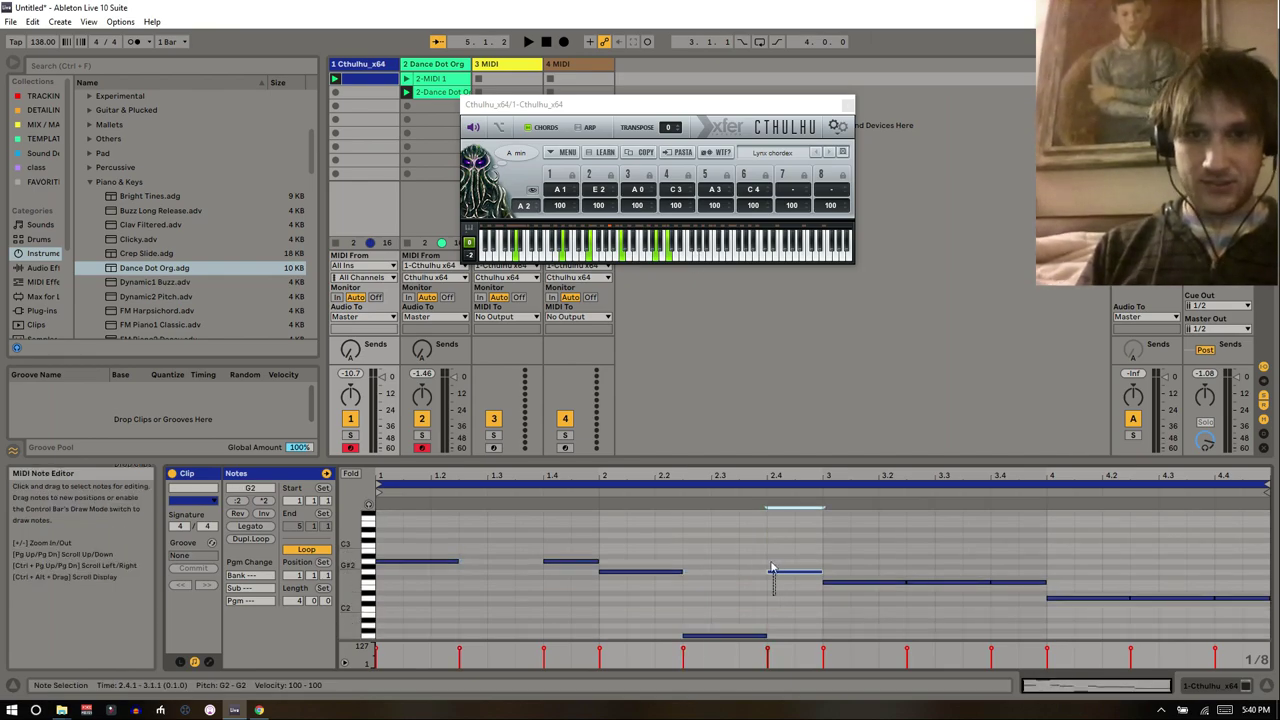
key(shift+Up)
- In bar 3, drop the F2 note at 3.2 to F0 and raise the 3.4 note to F3
drag(968, 572, 957, 603)
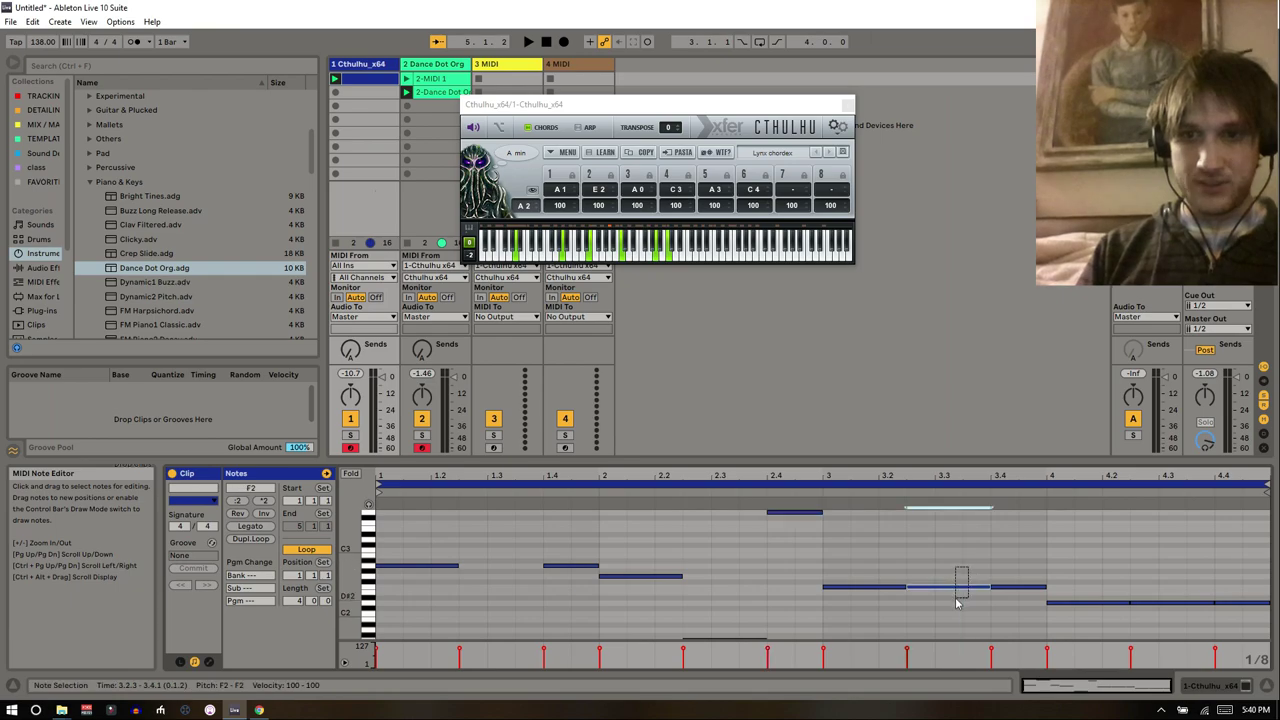
key(shift+Down)
key(shift+Down)
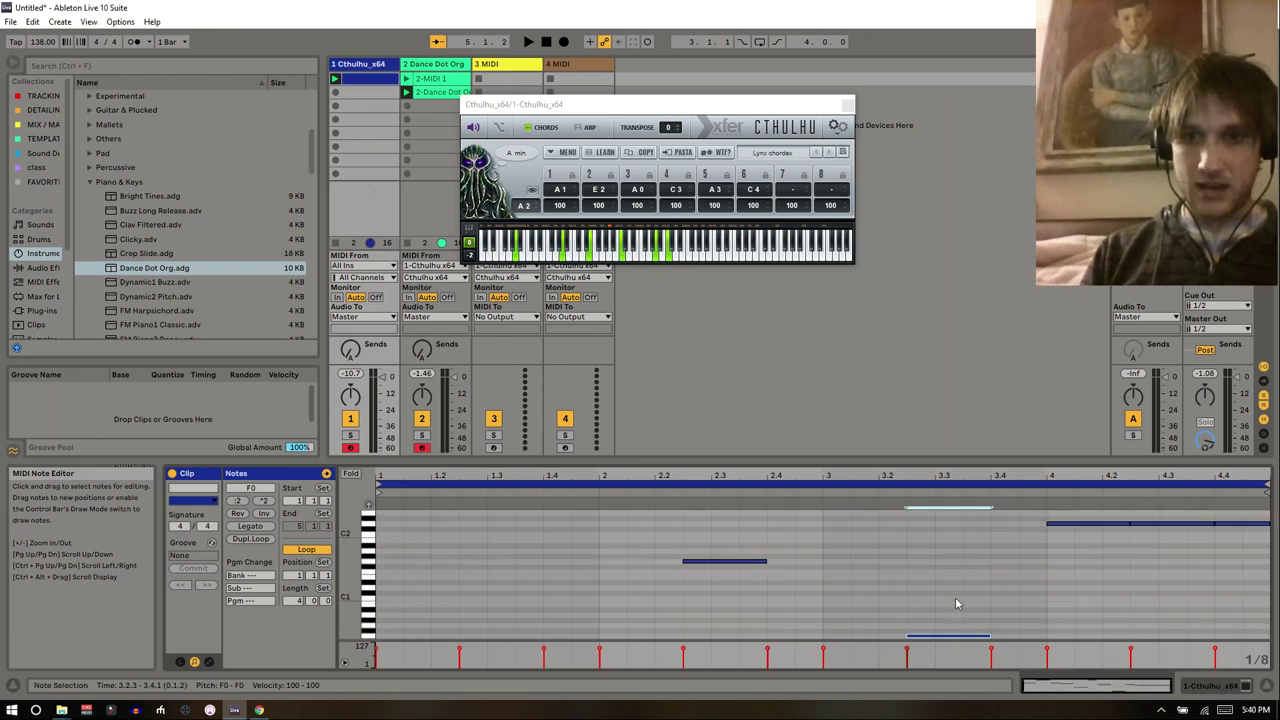
scroll(1030, 598, up, 2)
click(1025, 572)
key(shift+Up)
- In bar 4, drop the D2 note at 4.2.3 to D1 and raise the last note to D3
drag(1162, 571, 1157, 597)
key(shift+Down)
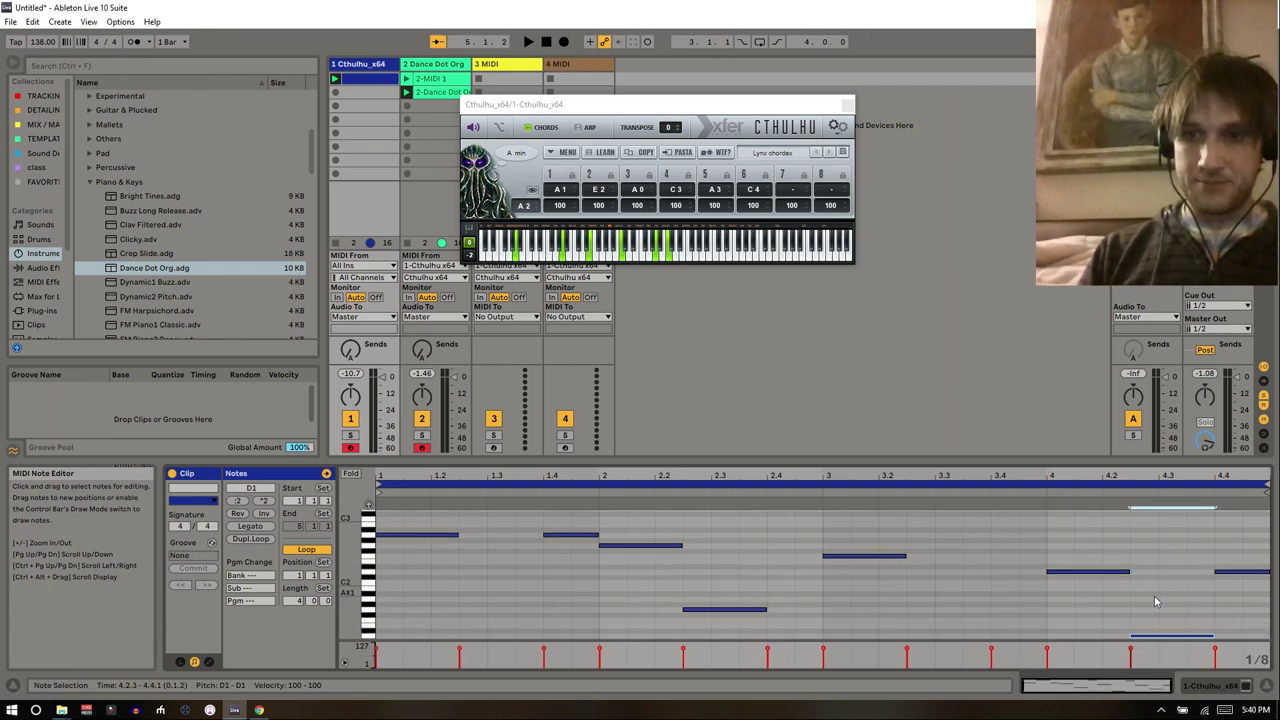
key(shift+Right)
key(shift+Left)
click(1226, 572)
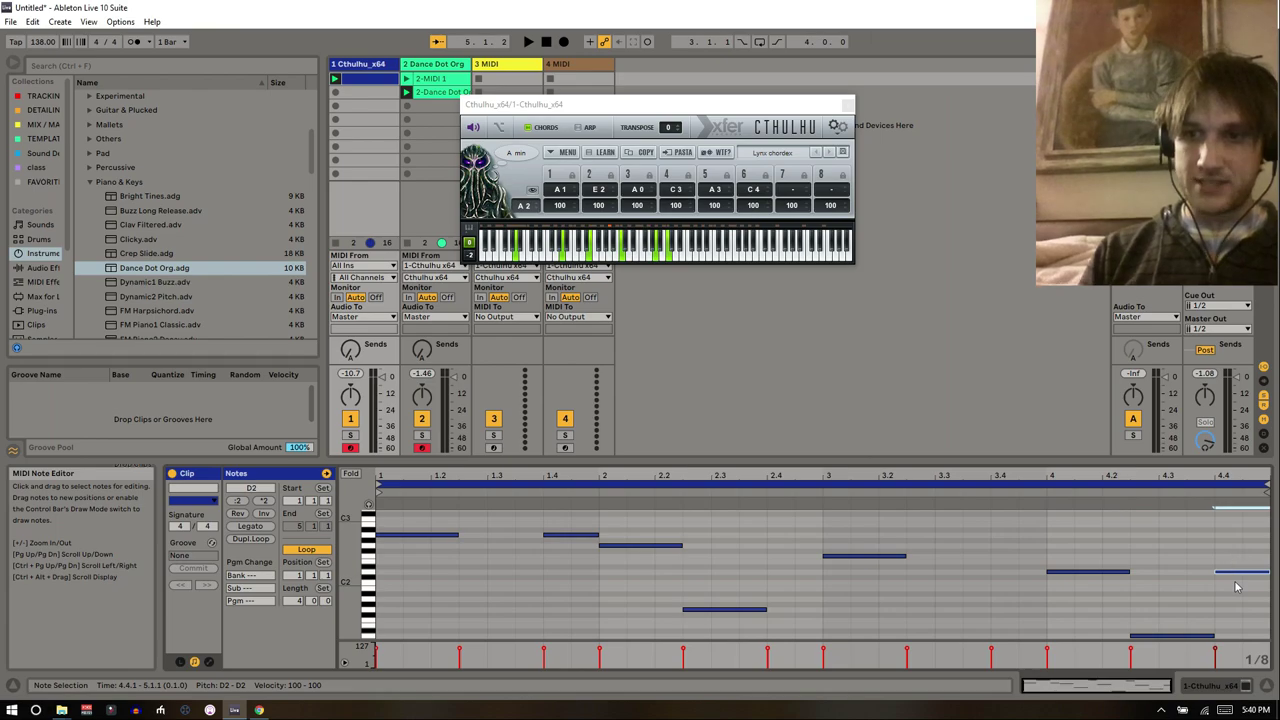
key(shift+Up)
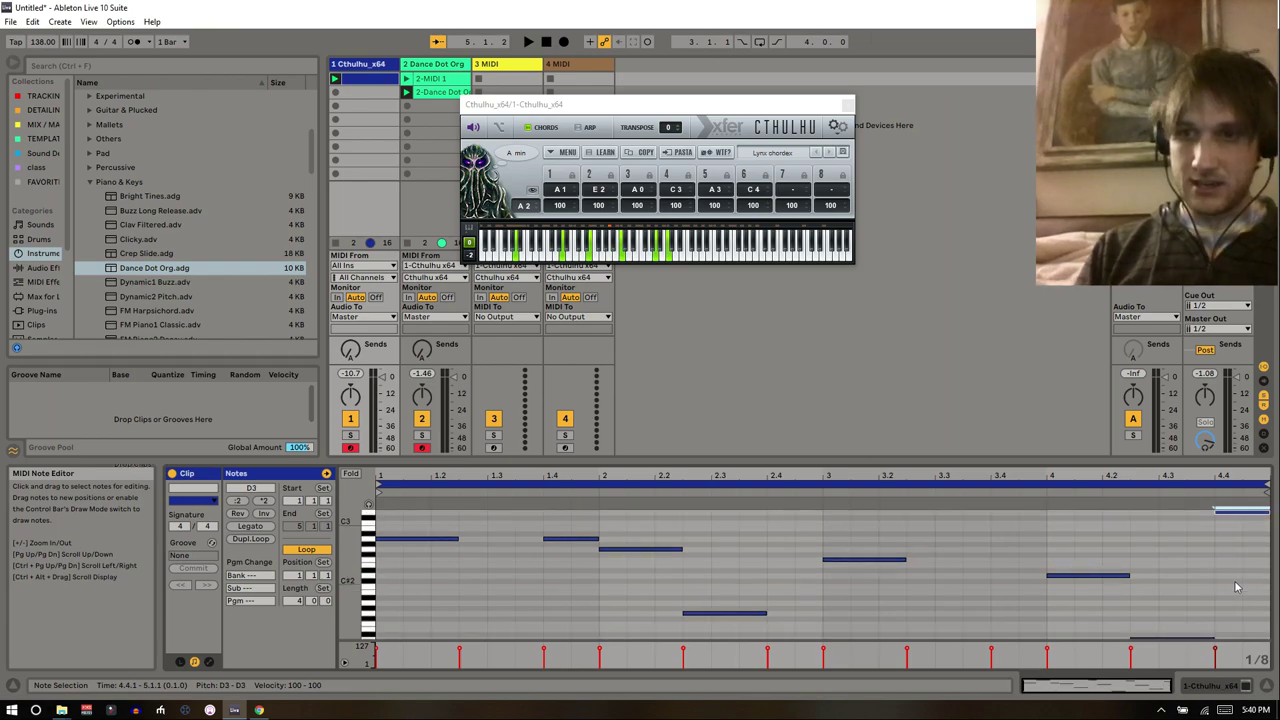
- Record the octave-jumping chords into track 2's third clip slot and show its notes
click(407, 105)
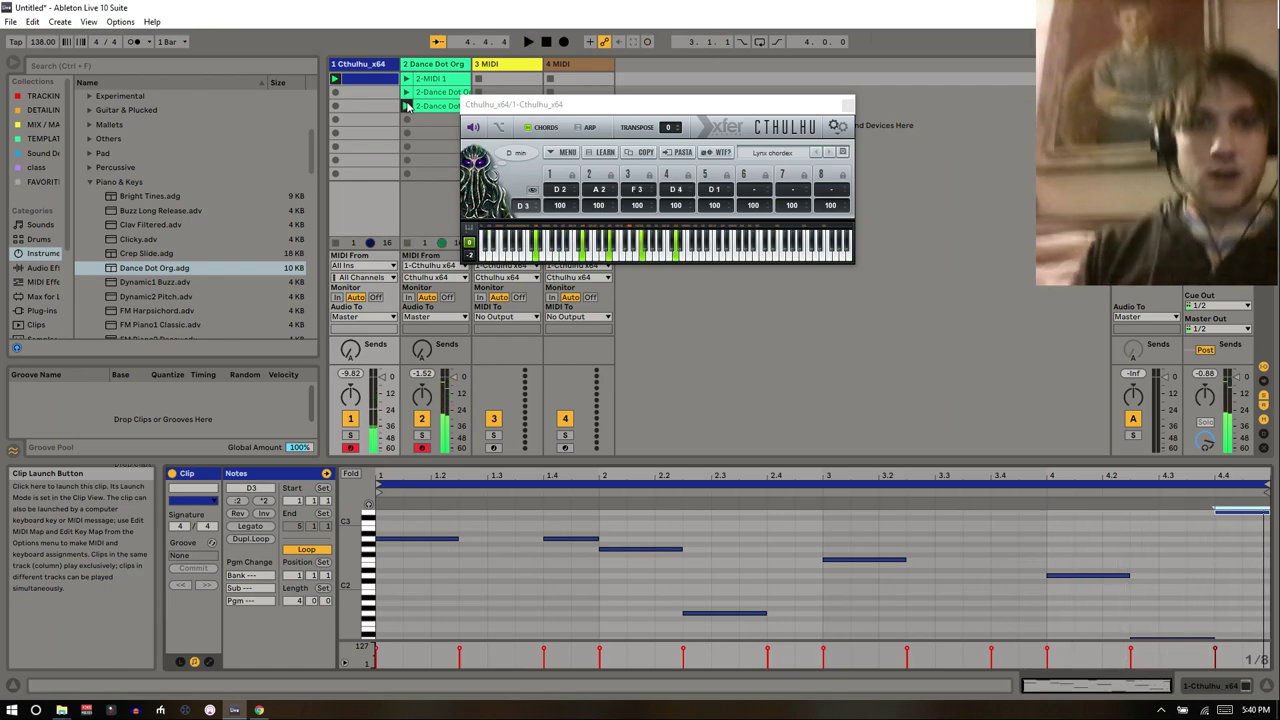
click(426, 110)
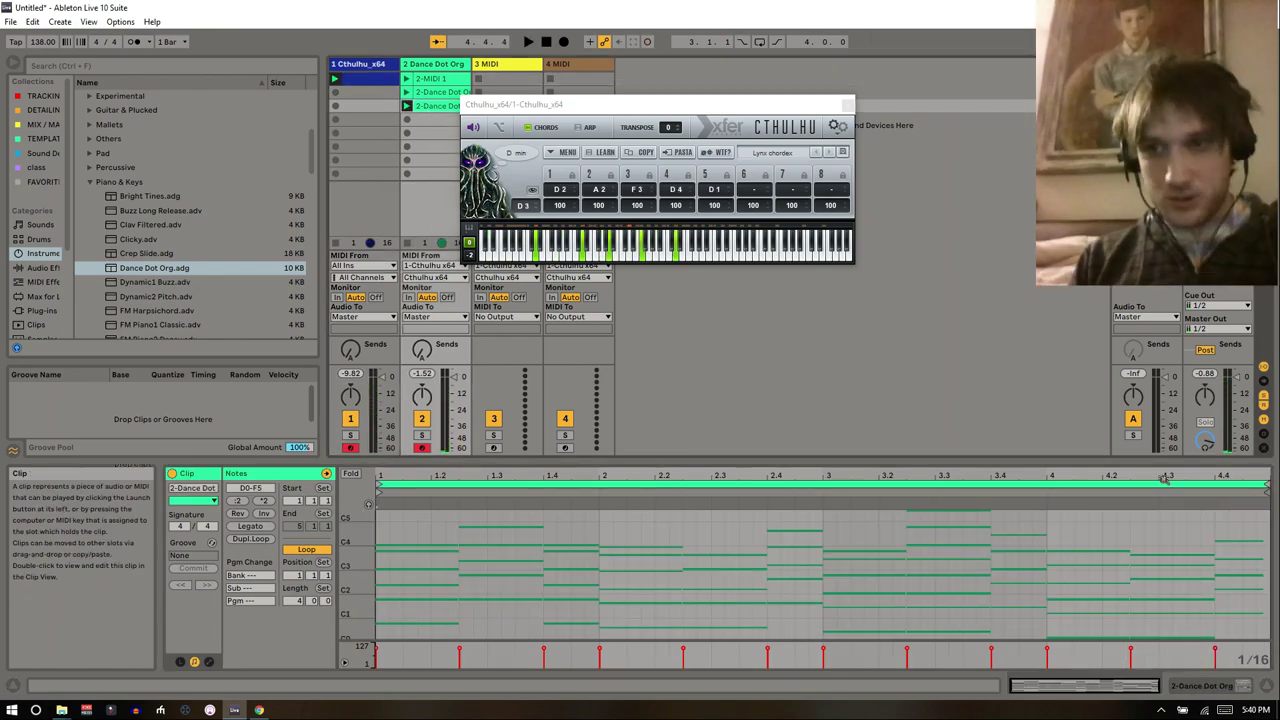